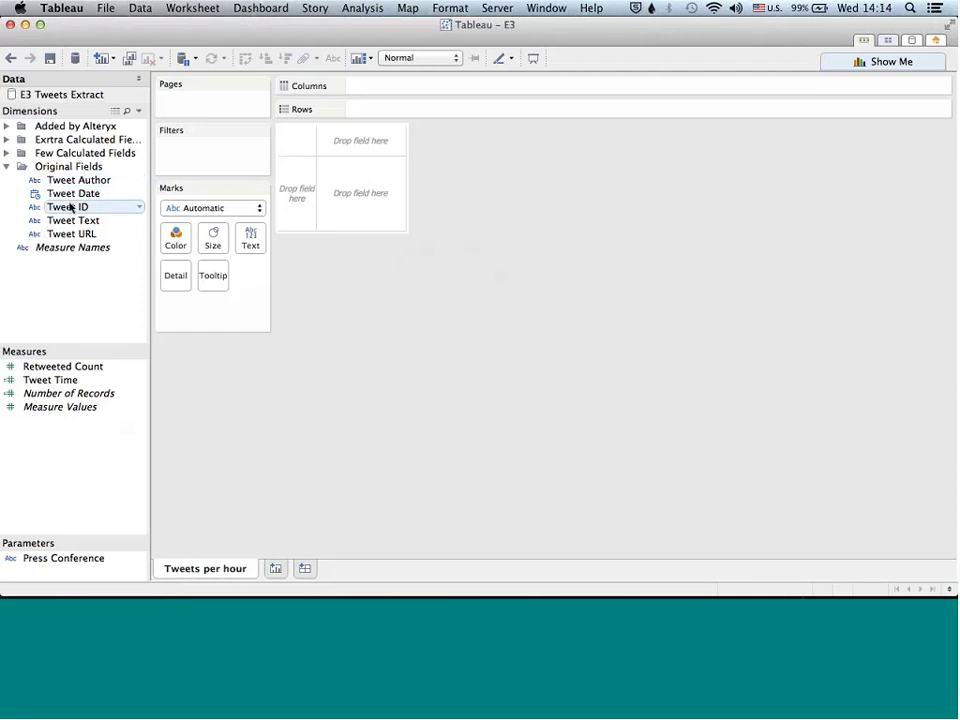
Build a horizontal bar chart of Number of Records per Tweet Author and sort the bars in descending order.
{"action": "left_click", "coordinate": [70, 207]}
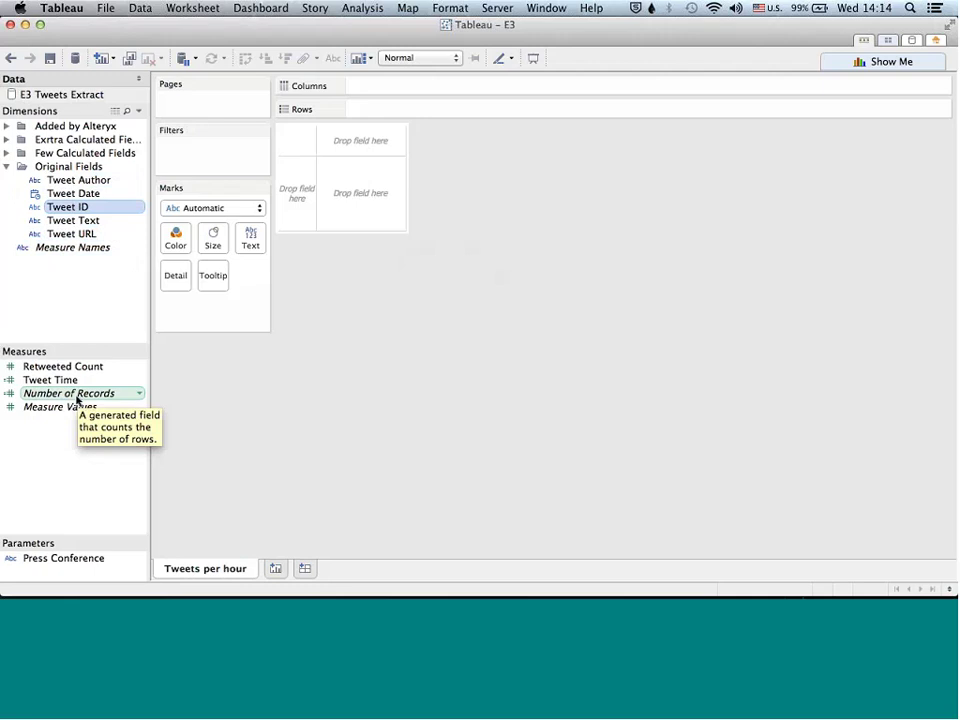
{"action": "left_click_drag", "start_coordinate": [76, 398], "coordinate": [358, 152]}
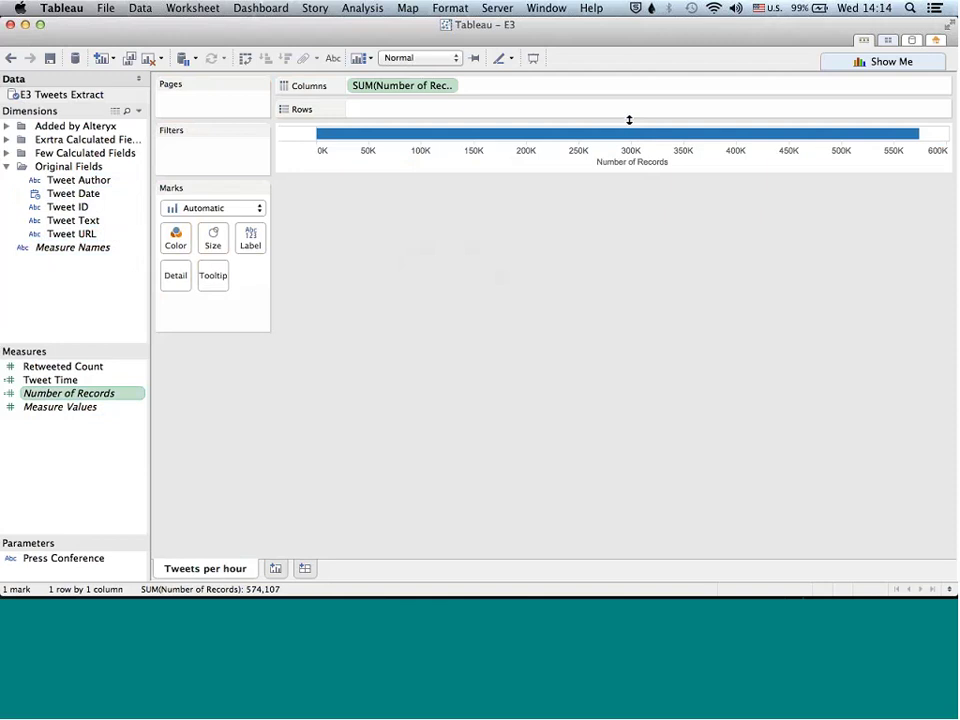
{"action": "mouse_move", "coordinate": [629, 139]}
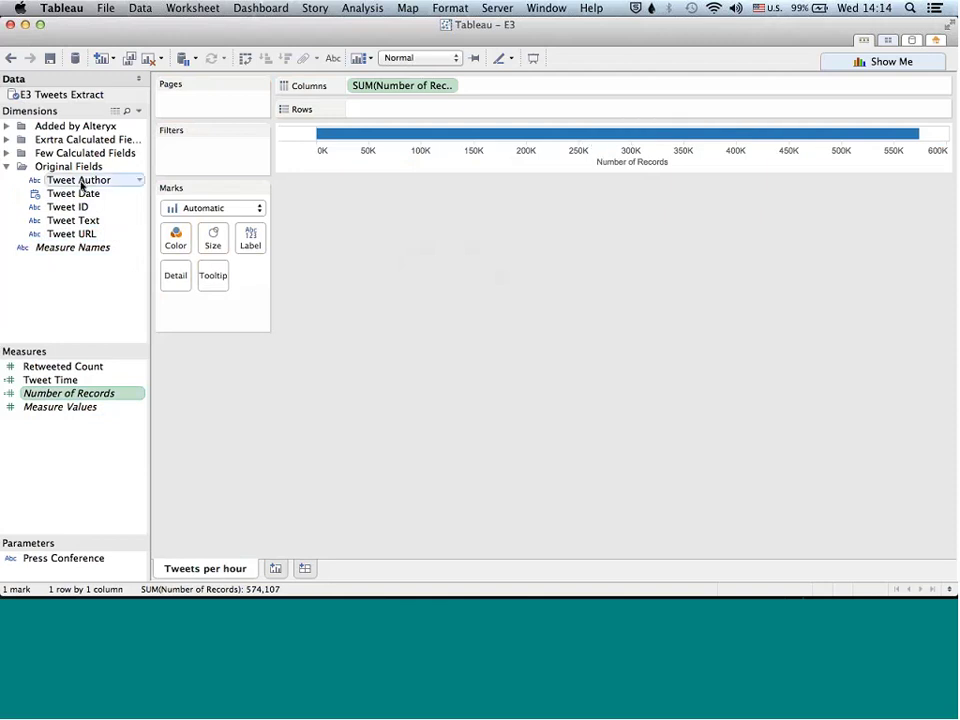
{"action": "left_click_drag", "start_coordinate": [82, 186], "coordinate": [296, 136]}
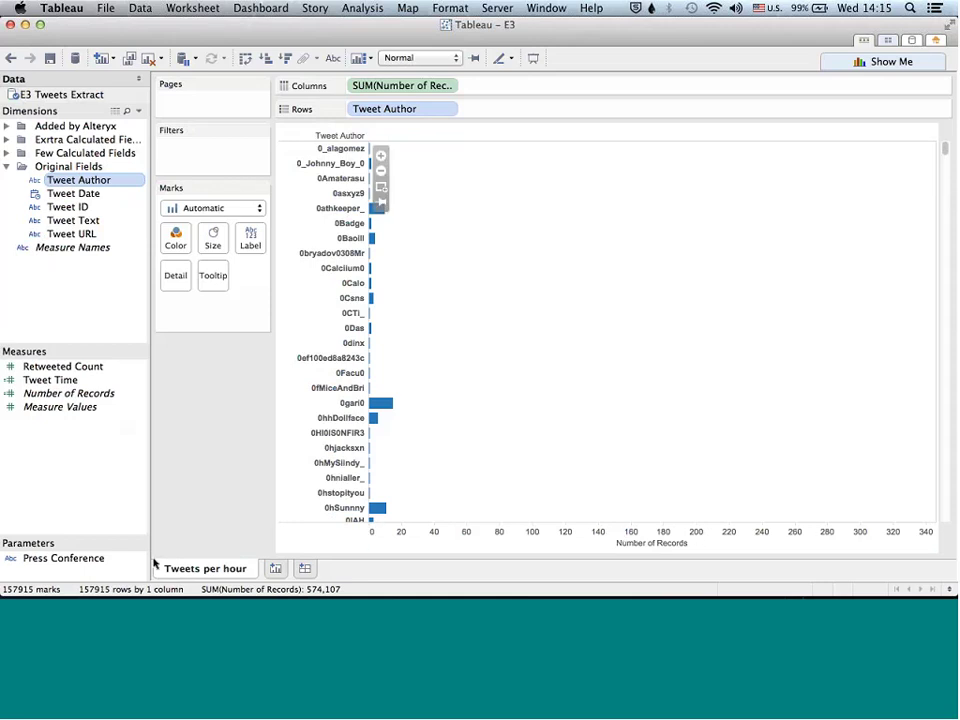
{"action": "mouse_move", "coordinate": [698, 547]}
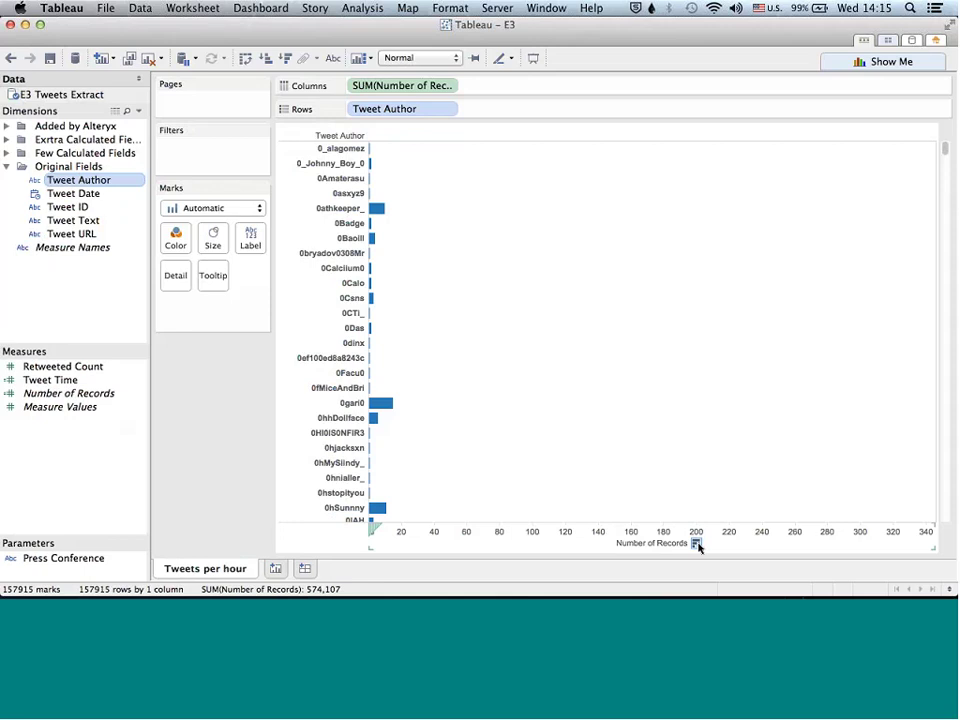
{"action": "left_click", "coordinate": [697, 545]}
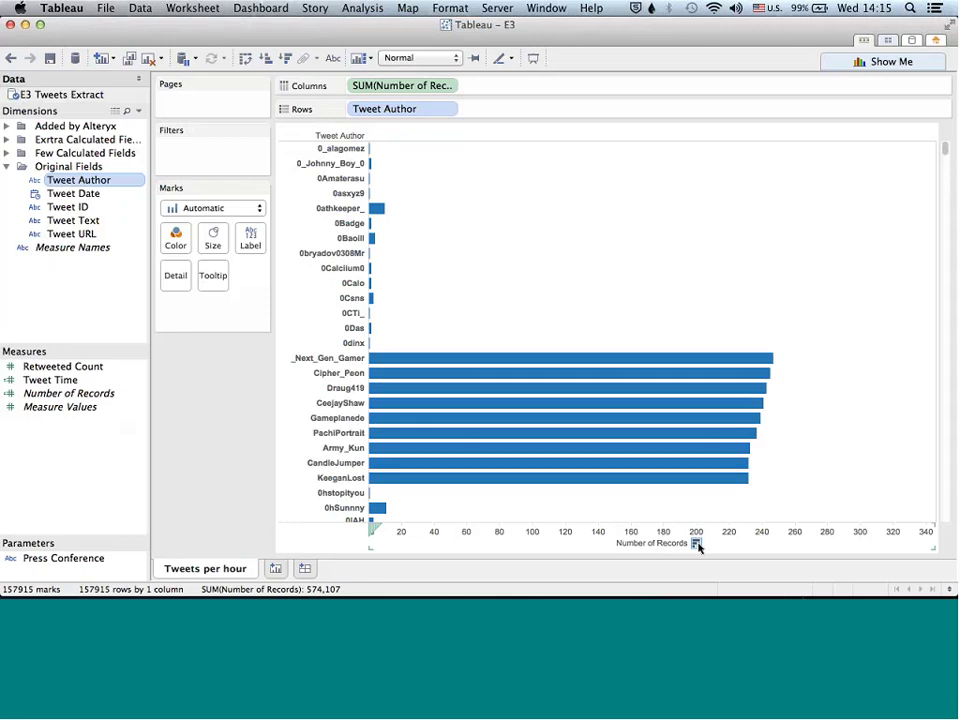
Filter Tweet Author to the top 20 by the sum of Number of Records.
{"action": "left_click", "coordinate": [448, 110]}
{"action": "left_click", "coordinate": [437, 125]}
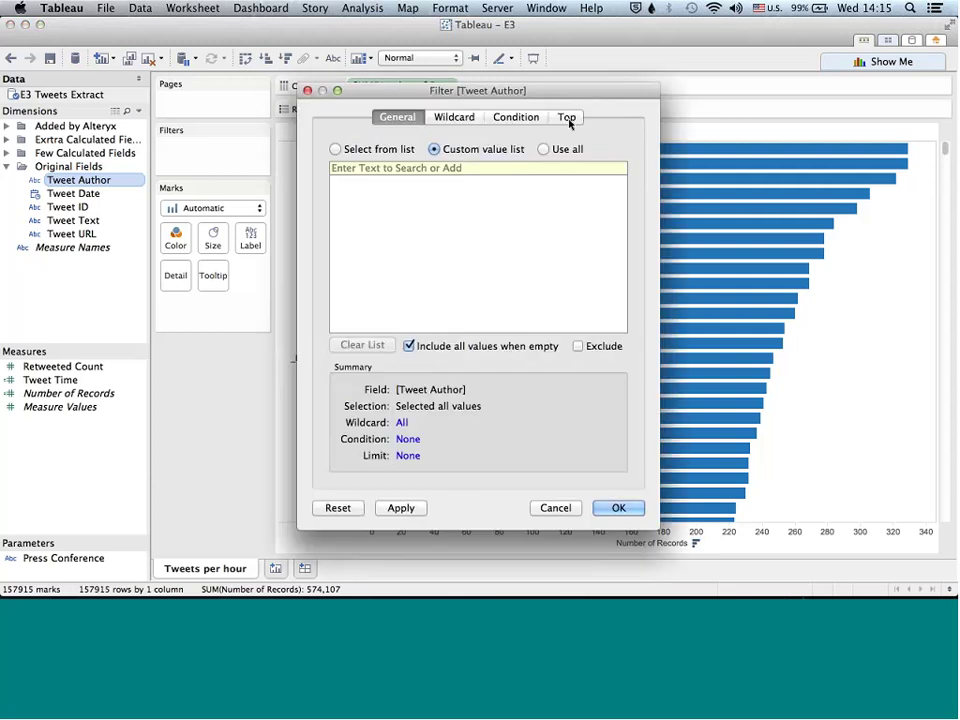
{"action": "left_click", "coordinate": [569, 122]}
{"action": "left_click", "coordinate": [336, 159]}
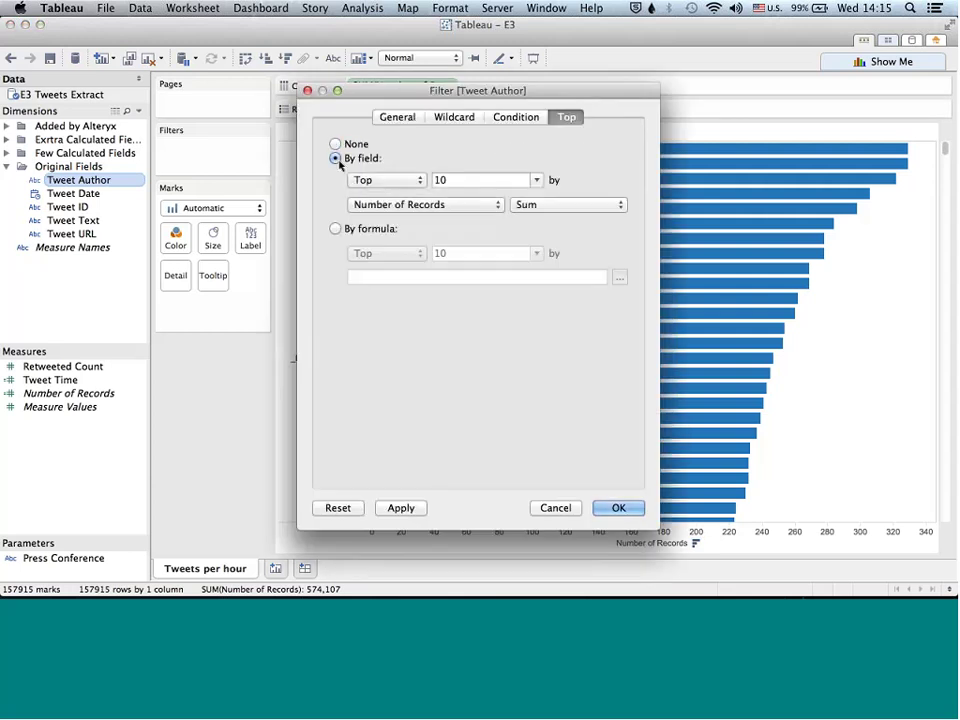
{"action": "left_click", "coordinate": [447, 179]}
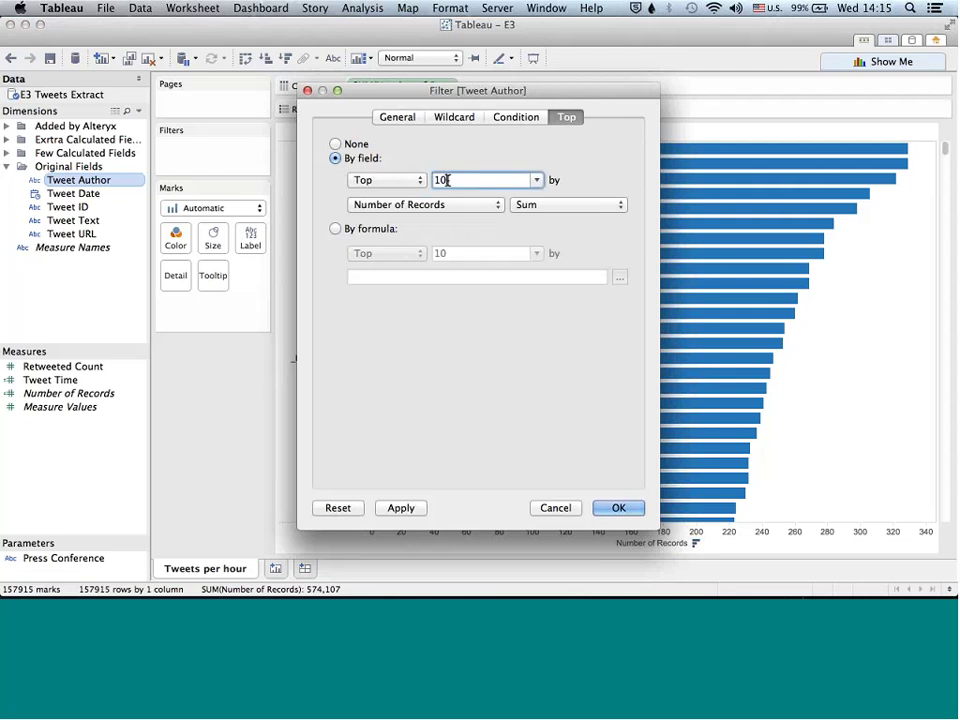
{"action": "key", "text": "BackSpace"}
{"action": "key", "text": "BackSpace"}
{"action": "type", "text": "20"}
{"action": "left_click", "coordinate": [622, 507]}
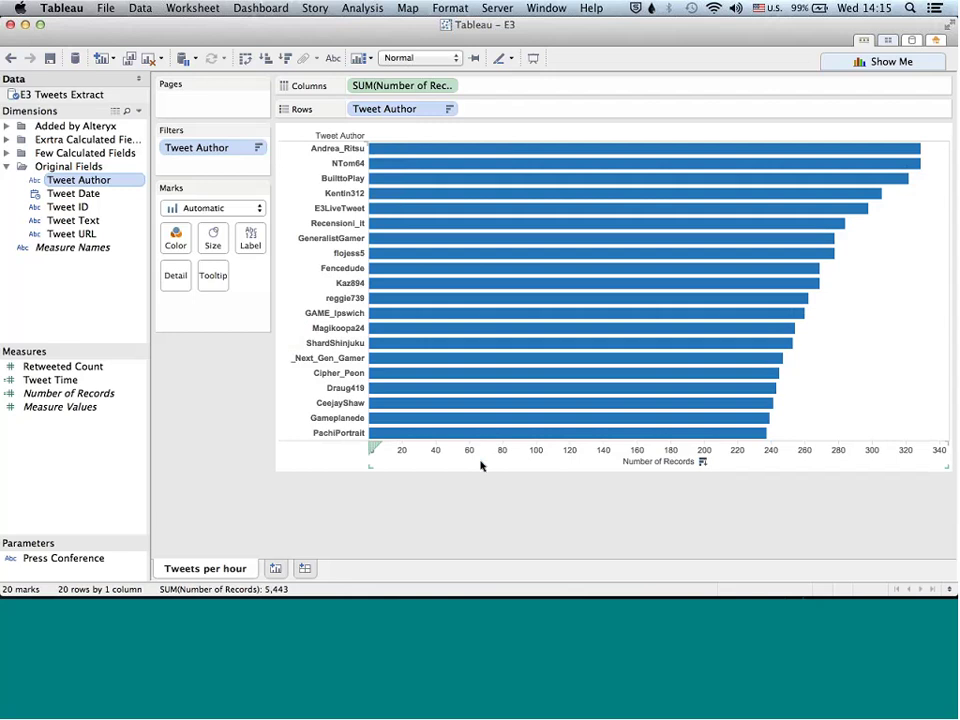
Rename the worksheet as Top Tweeters.
{"action": "right_click", "coordinate": [246, 566]}
{"action": "left_click", "coordinate": [273, 408]}
{"action": "type", "text": "Top Tweets"}
{"action": "key", "text": "BackSpace"}
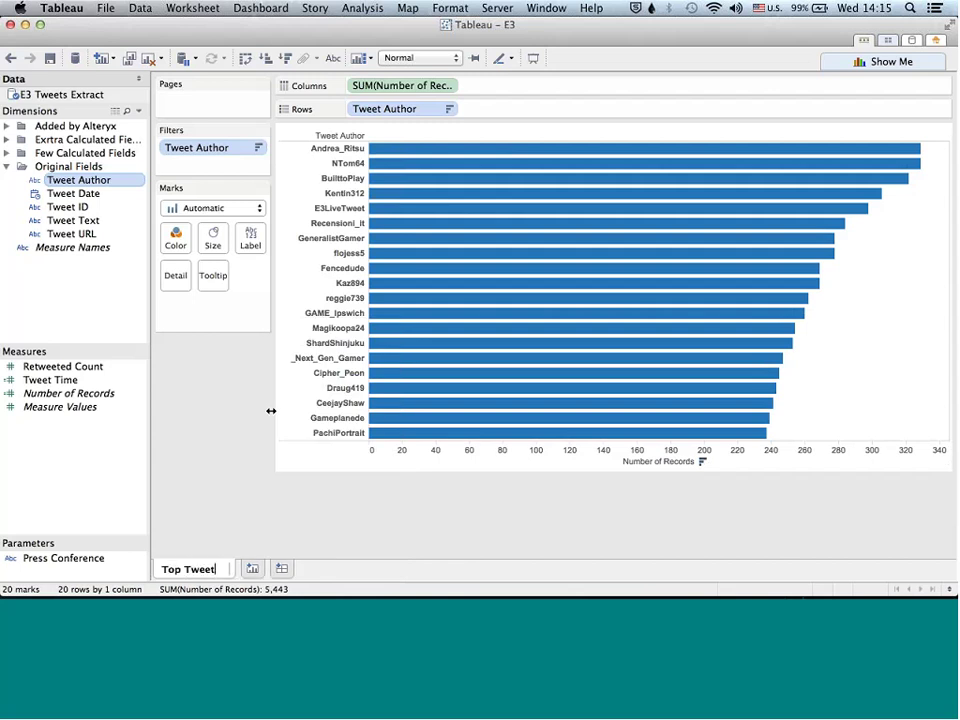
{"action": "type", "text": "ers"}
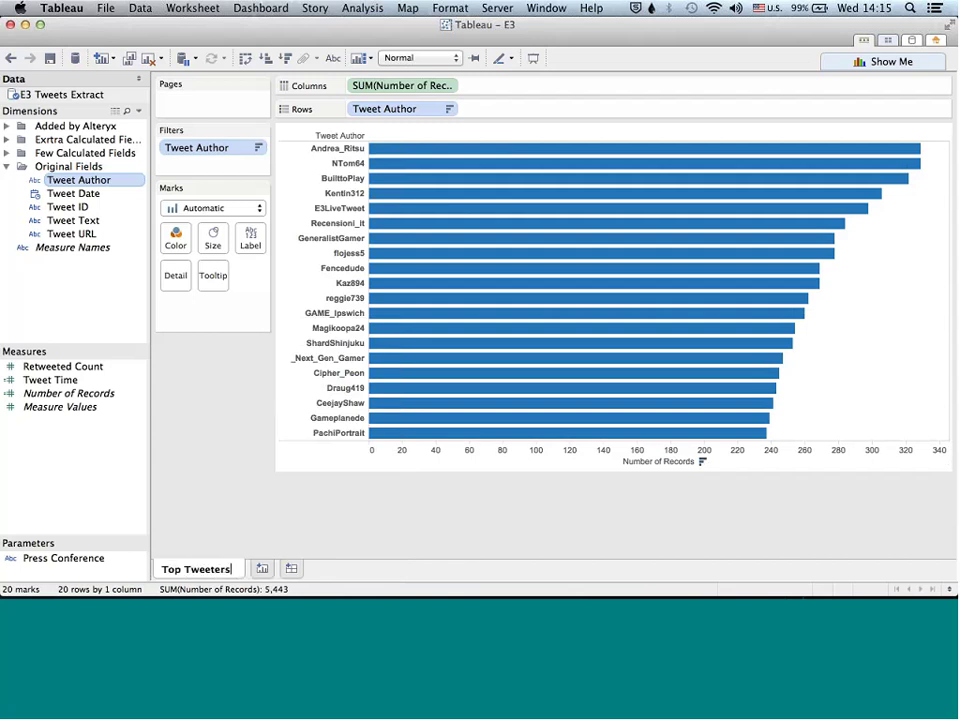
{"action": "key", "text": "Return"}
Create a new worksheet and place Tweet Date on its columns.
{"action": "left_click", "coordinate": [263, 568]}
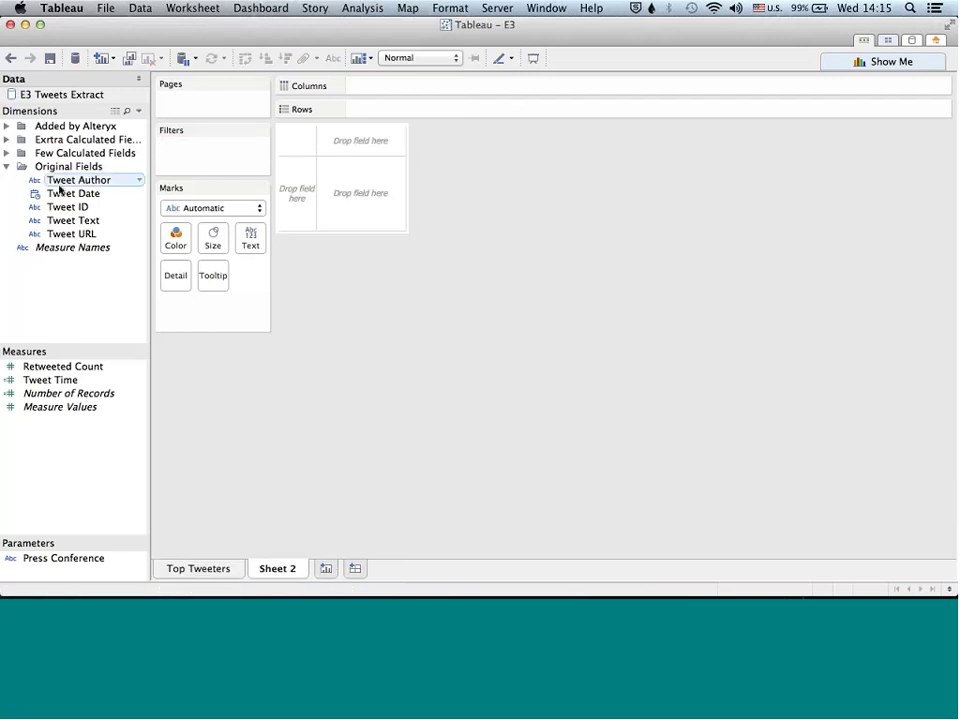
{"action": "left_click_drag", "start_coordinate": [60, 192], "coordinate": [400, 86]}
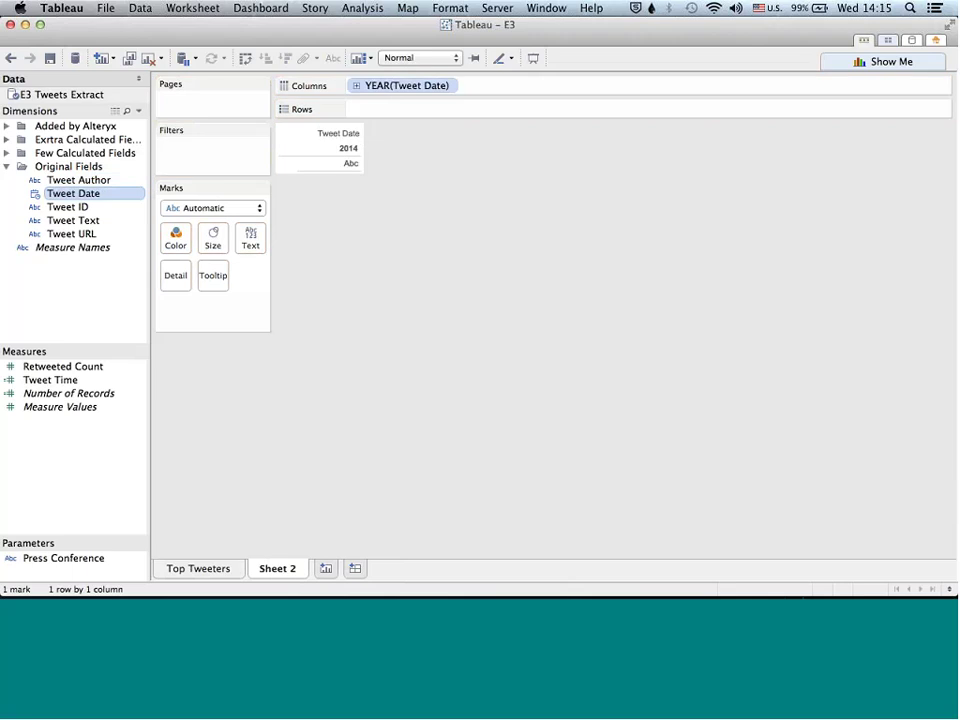
{"action": "left_click", "coordinate": [450, 86]}
{"action": "left_click", "coordinate": [380, 101]}
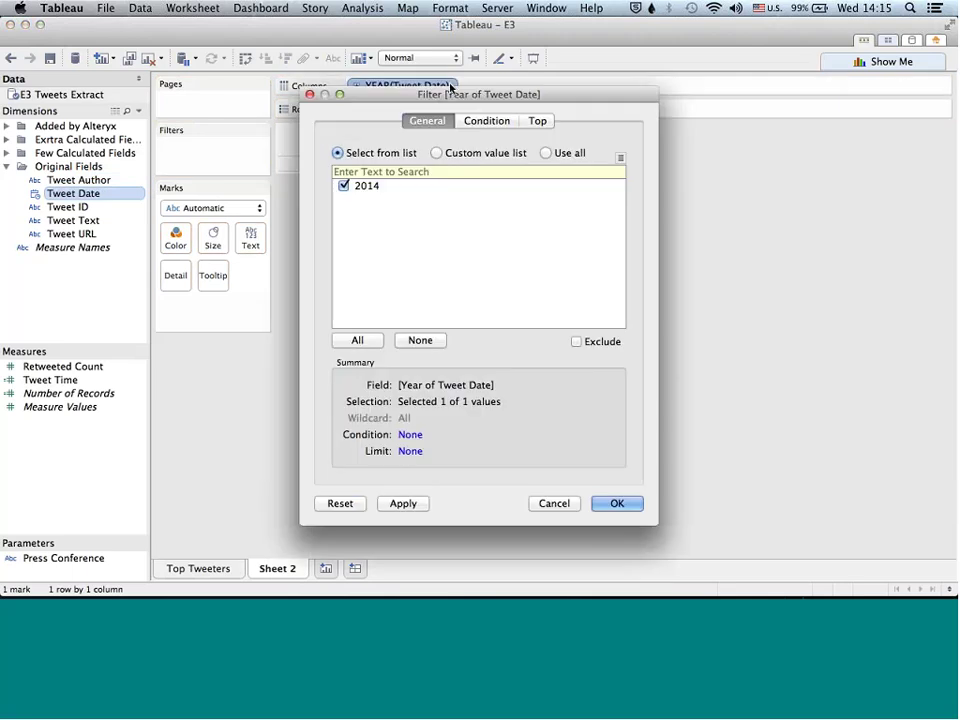
{"action": "left_click", "coordinate": [554, 503]}
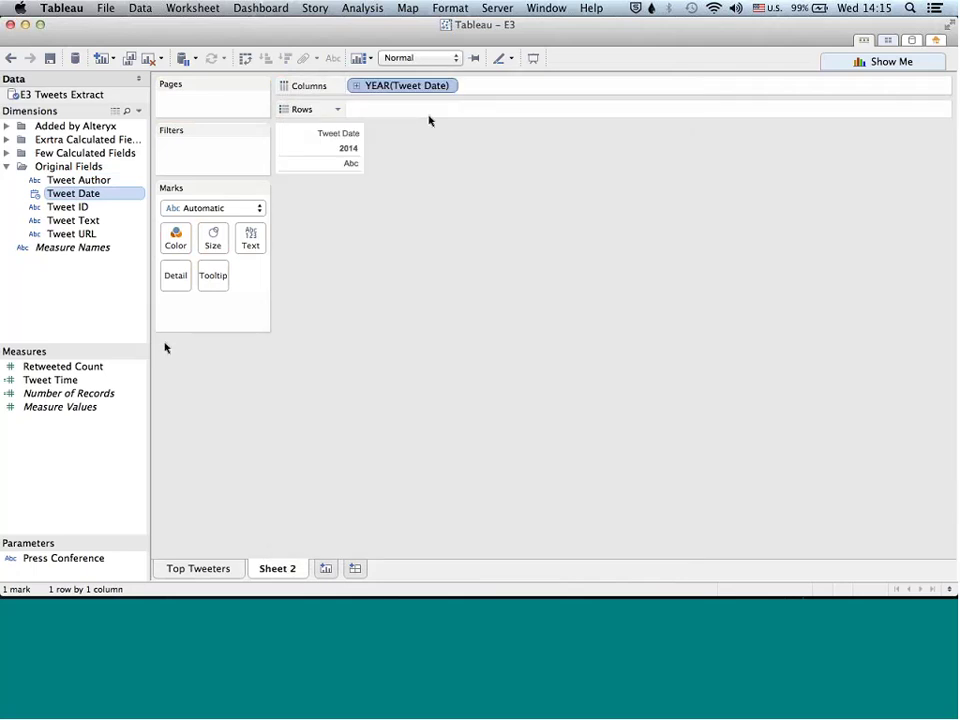
Set Tweet Date to the continuous Hour level and plot Number of Records on the rows as a line.
{"action": "left_click", "coordinate": [450, 86]}
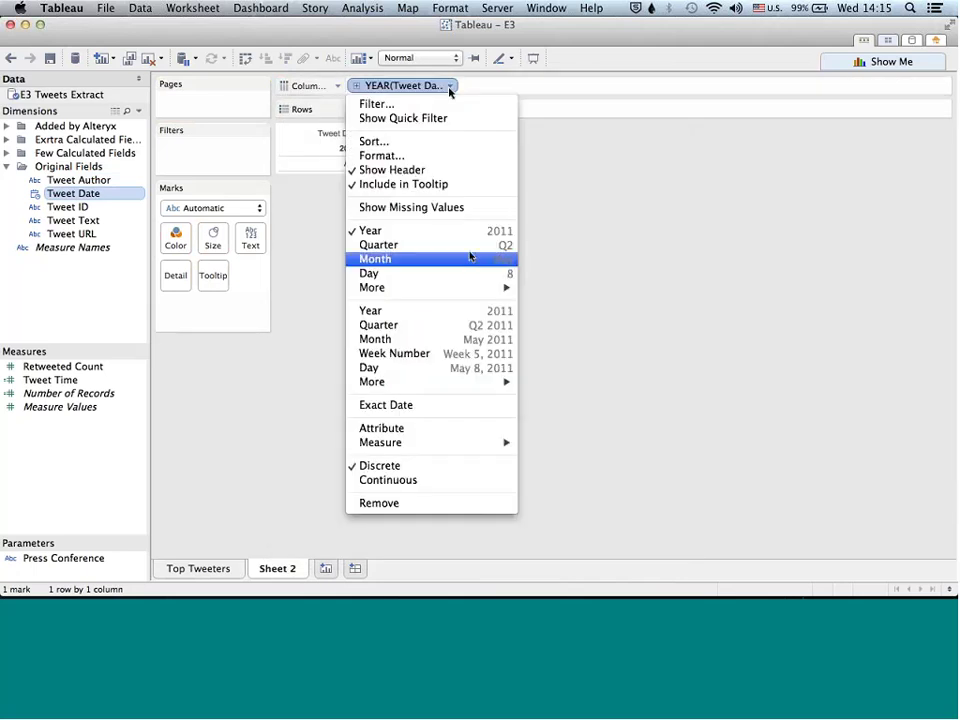
{"action": "mouse_move", "coordinate": [465, 383]}
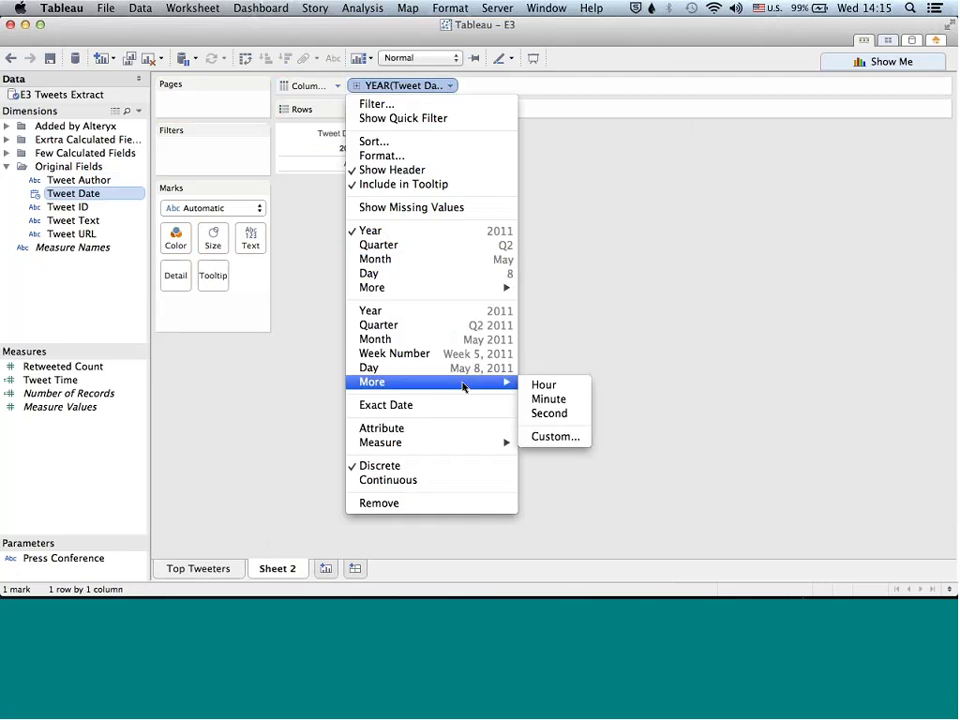
{"action": "left_click", "coordinate": [534, 386]}
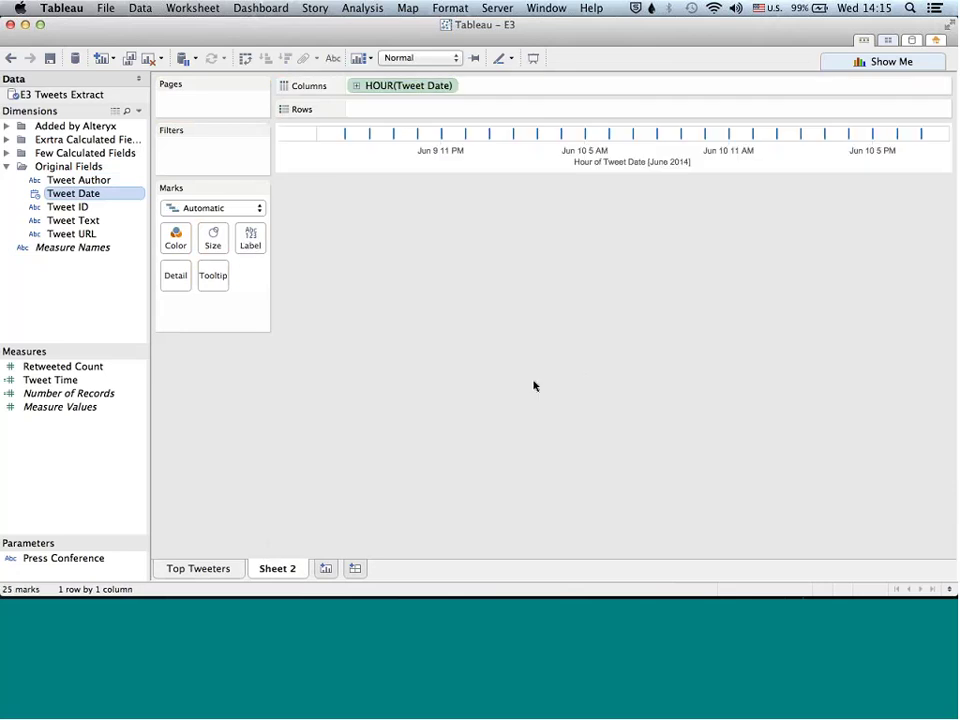
{"action": "left_click_drag", "start_coordinate": [32, 397], "coordinate": [289, 133]}
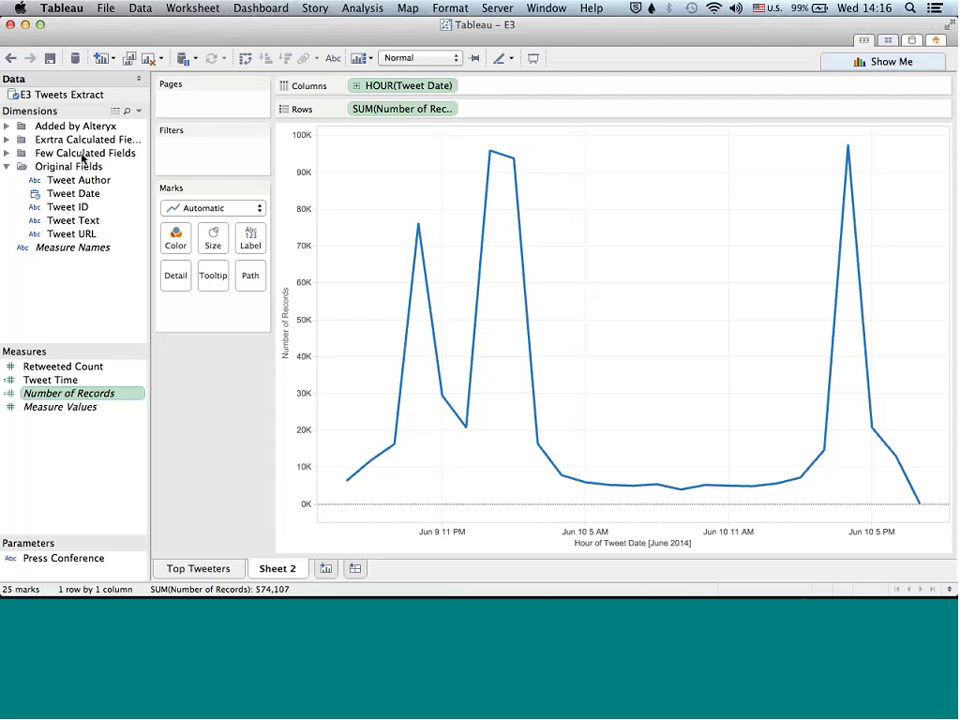
Expand the Few Calculated Fields folder and examine how the Company group assigns times to Nintendo, without changing the group.
{"action": "left_click", "coordinate": [9, 153]}
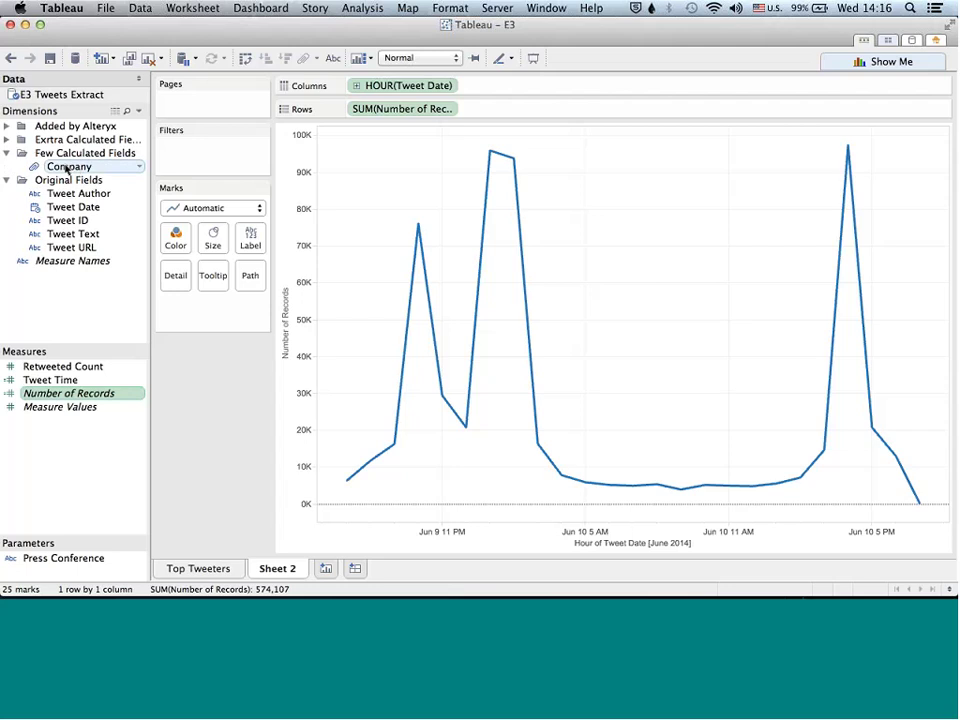
{"action": "right_click", "coordinate": [66, 171]}
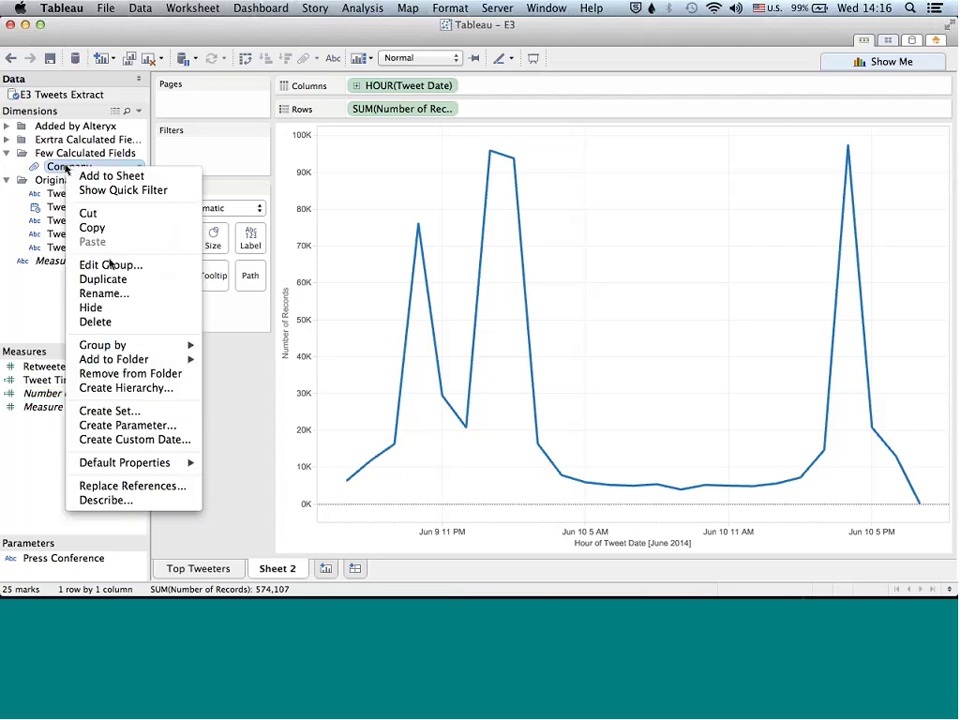
{"action": "left_click", "coordinate": [110, 265]}
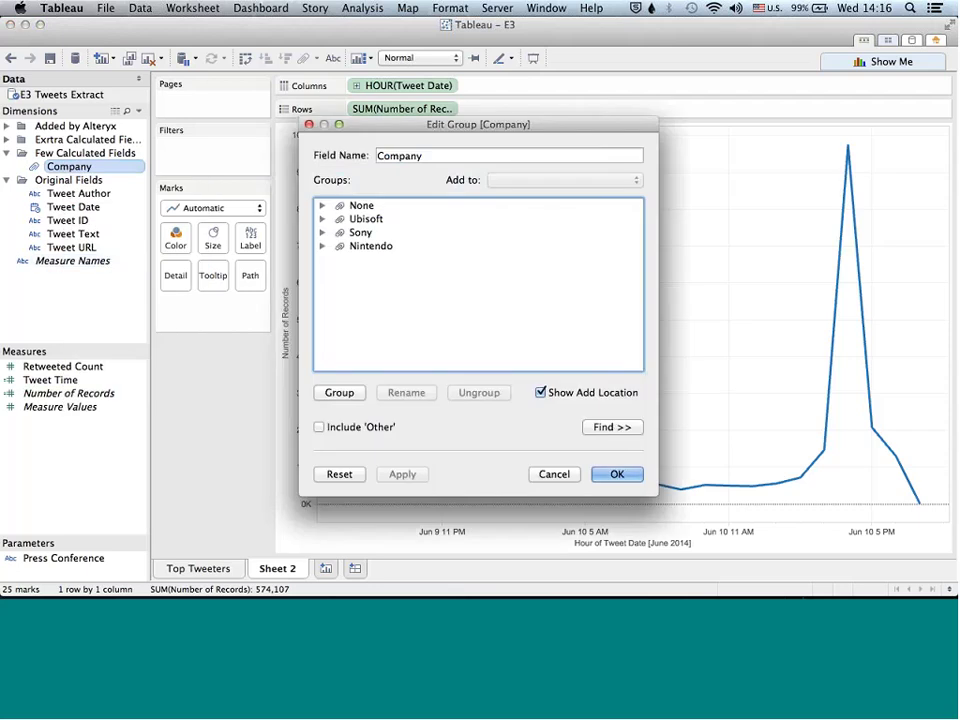
{"action": "left_click", "coordinate": [322, 246]}
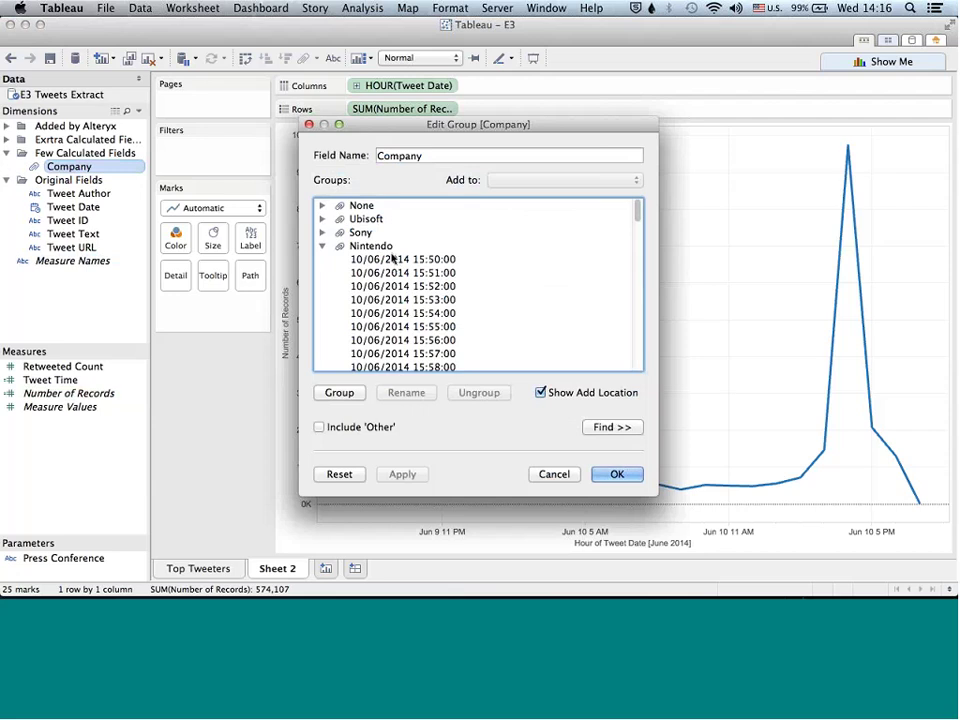
{"action": "left_click", "coordinate": [322, 247]}
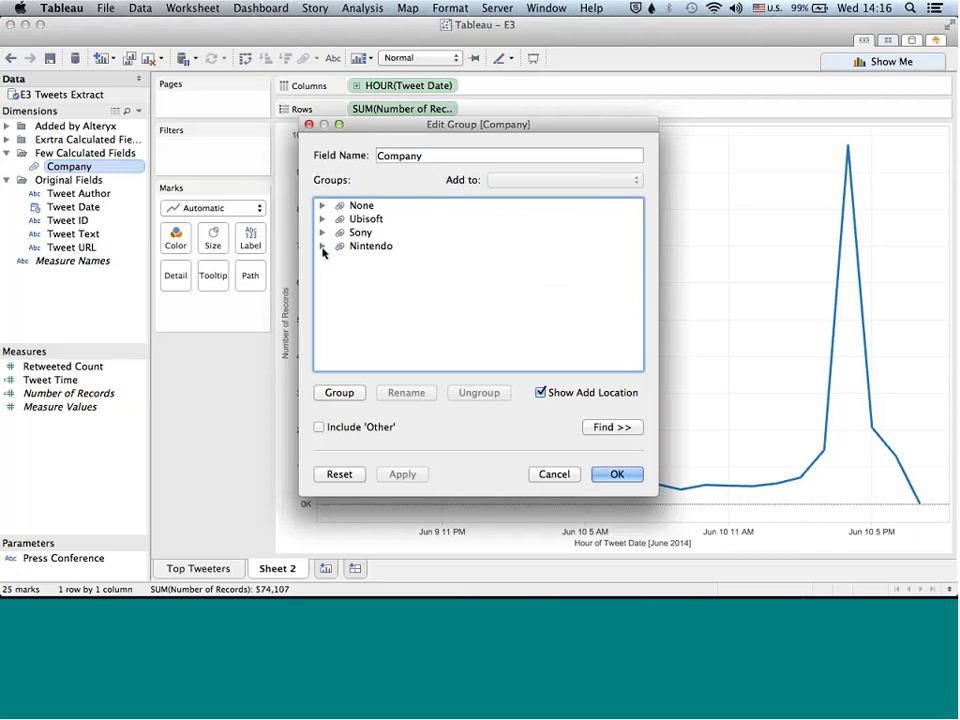
{"action": "left_click", "coordinate": [566, 477]}
Color the hourly tweet line by the Company field.
{"action": "left_click_drag", "start_coordinate": [75, 167], "coordinate": [172, 238]}
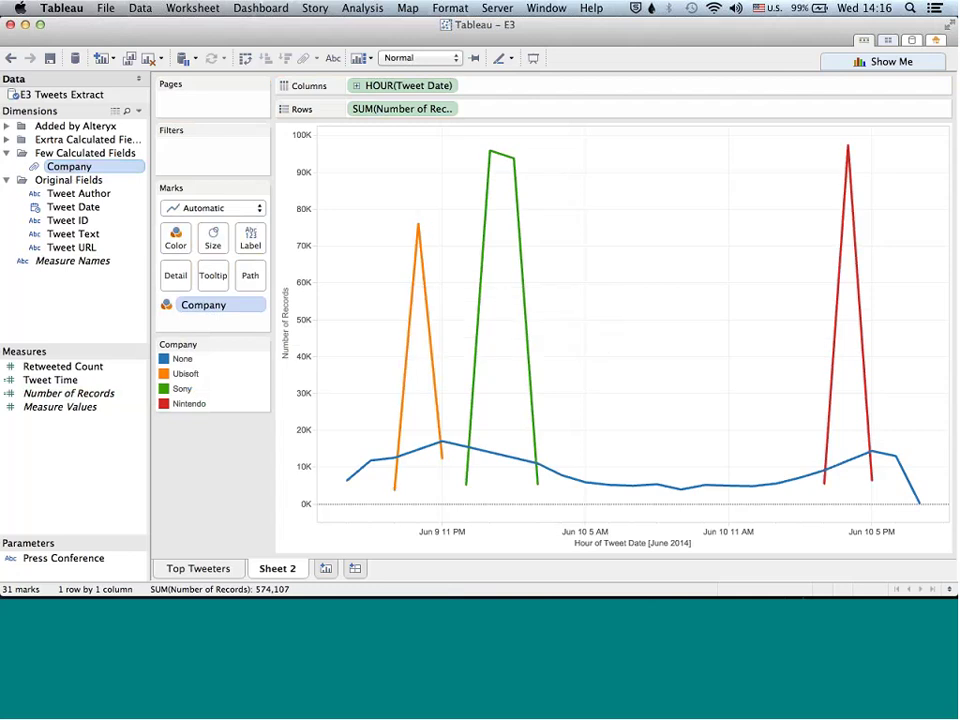
{"action": "mouse_move", "coordinate": [530, 317]}
{"action": "mouse_move", "coordinate": [833, 344]}
Rename Sheet 2 as "Tweets by press conference".
{"action": "right_click", "coordinate": [277, 568]}
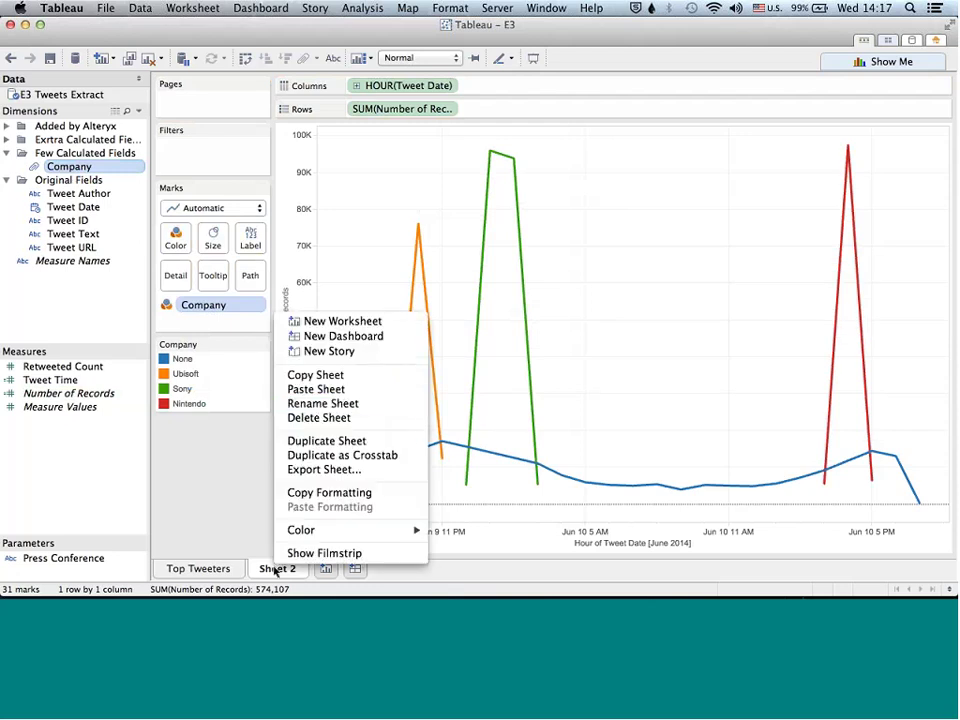
{"action": "left_click", "coordinate": [318, 401]}
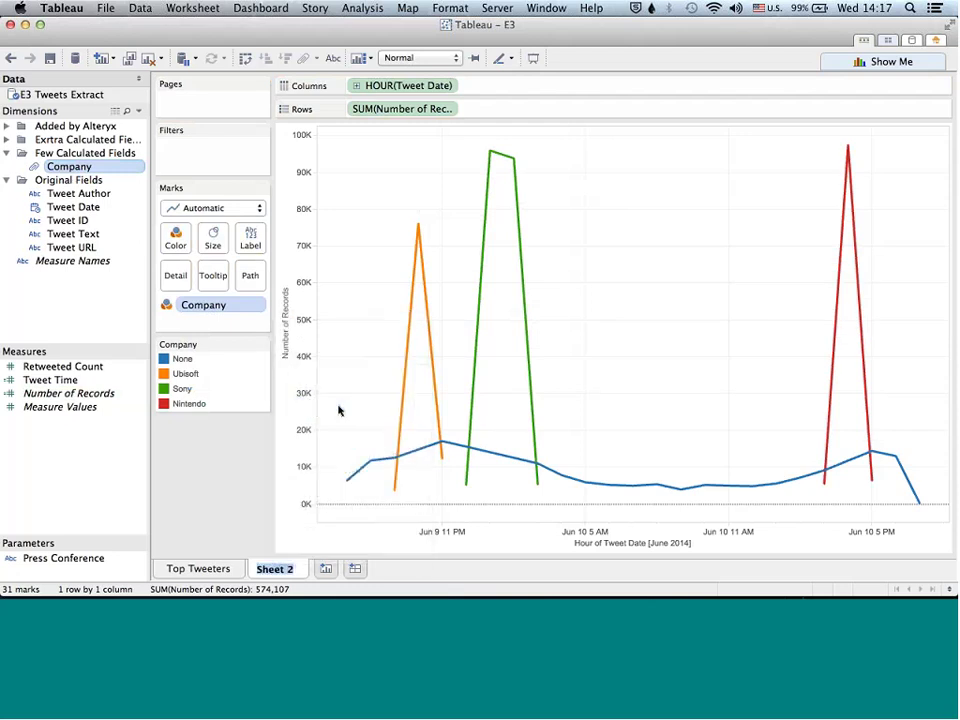
{"action": "type", "text": "Tww"}
{"action": "key", "text": "BackSpace"}
{"action": "type", "text": "eet"}
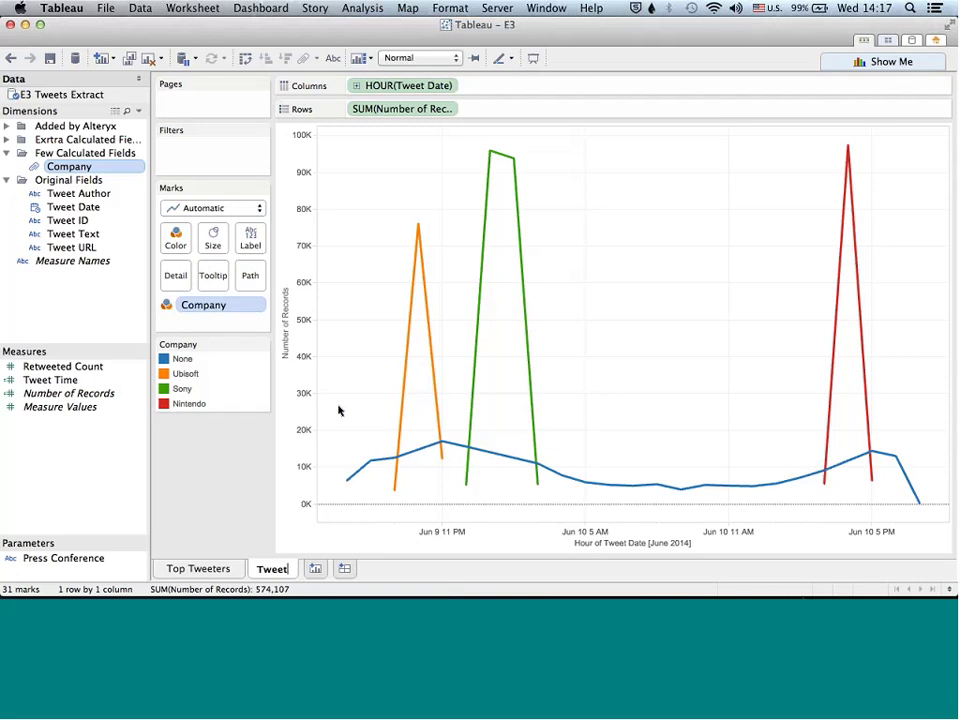
{"action": "type", "text": "s"}
{"action": "key", "text": "Return"}
{"action": "type", "text": "by pr"}
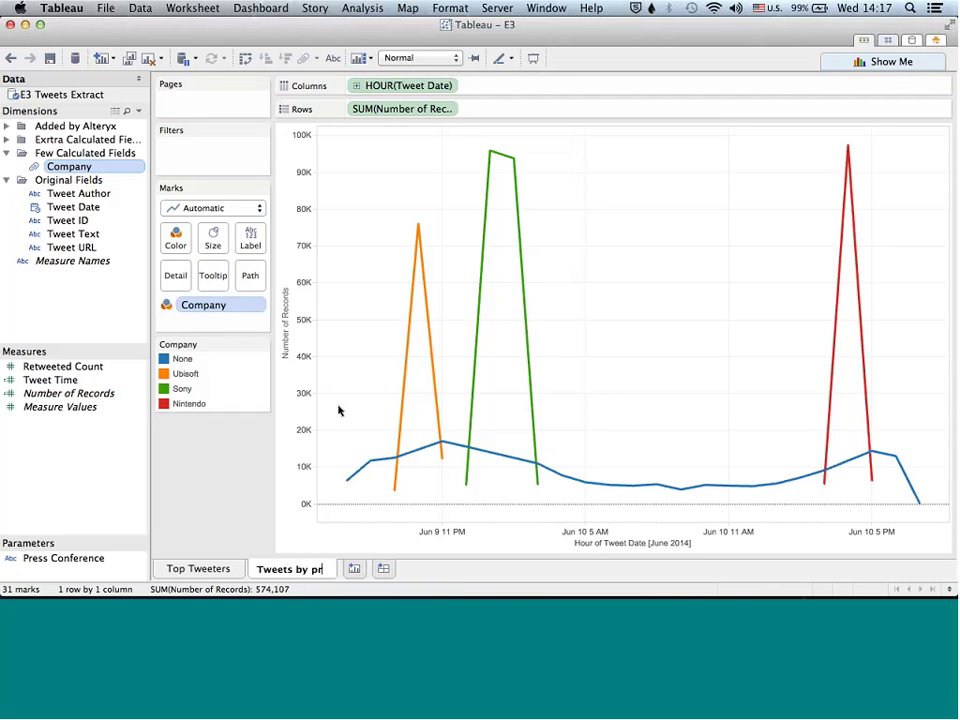
{"action": "type", "text": "ess co"}
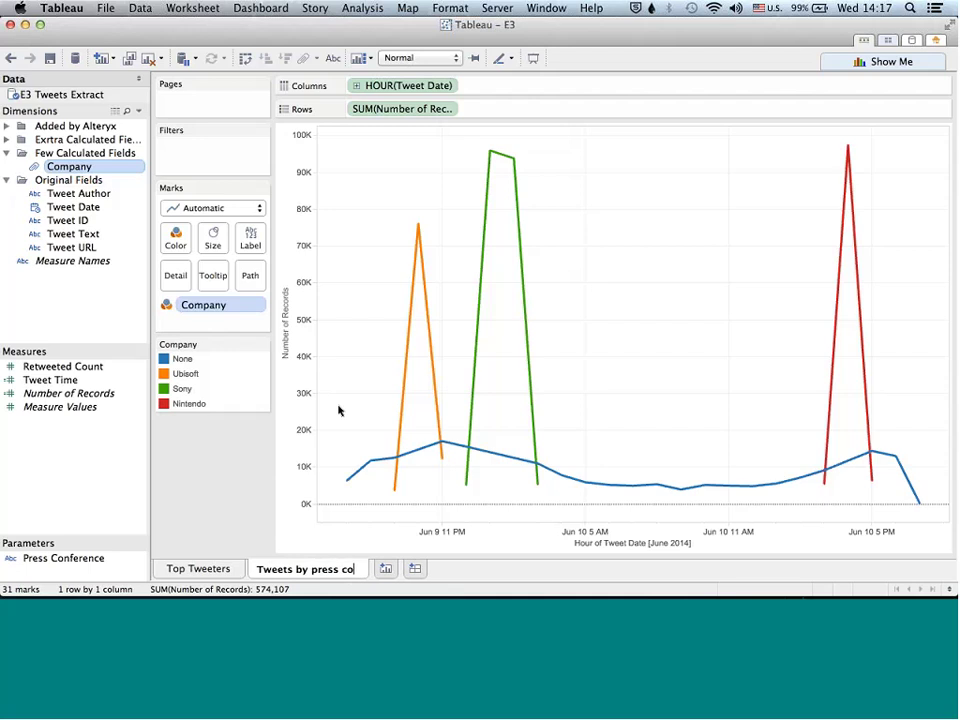
{"action": "type", "text": "nference"}
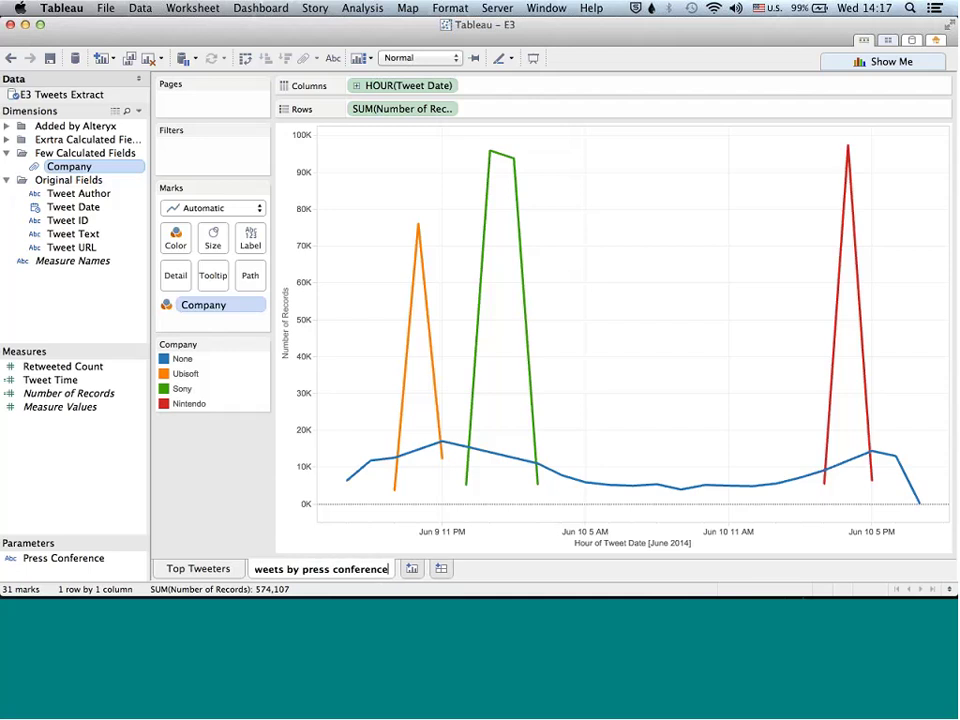
{"action": "key", "text": "Return"}
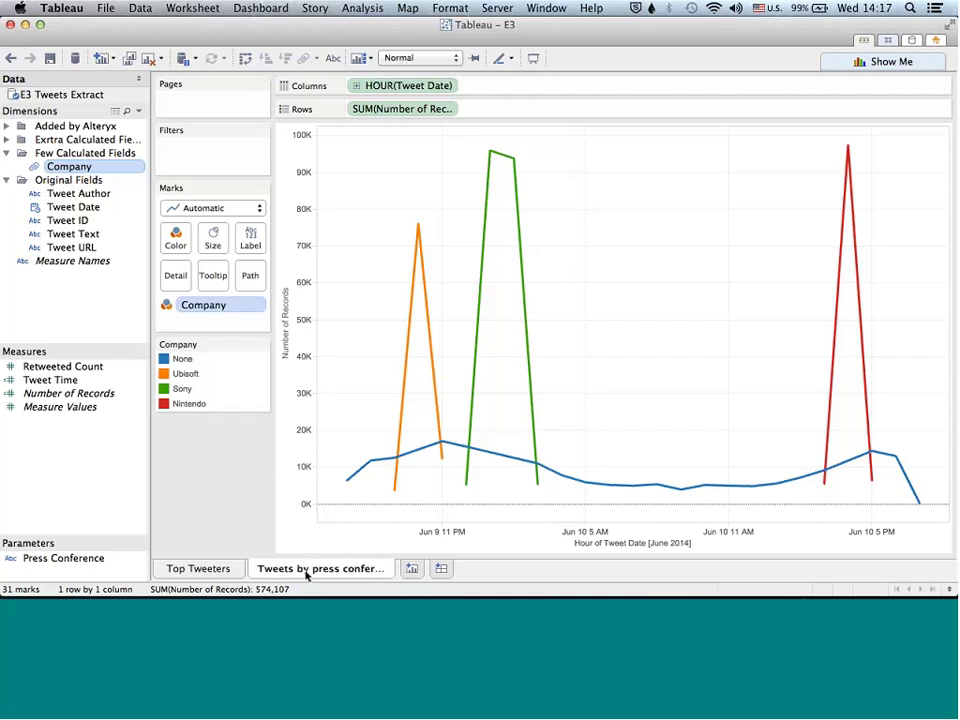
Create a dashboard with the Top Tweeters sheet above the Tweets by press conference sheet.
{"action": "left_click", "coordinate": [441, 568]}
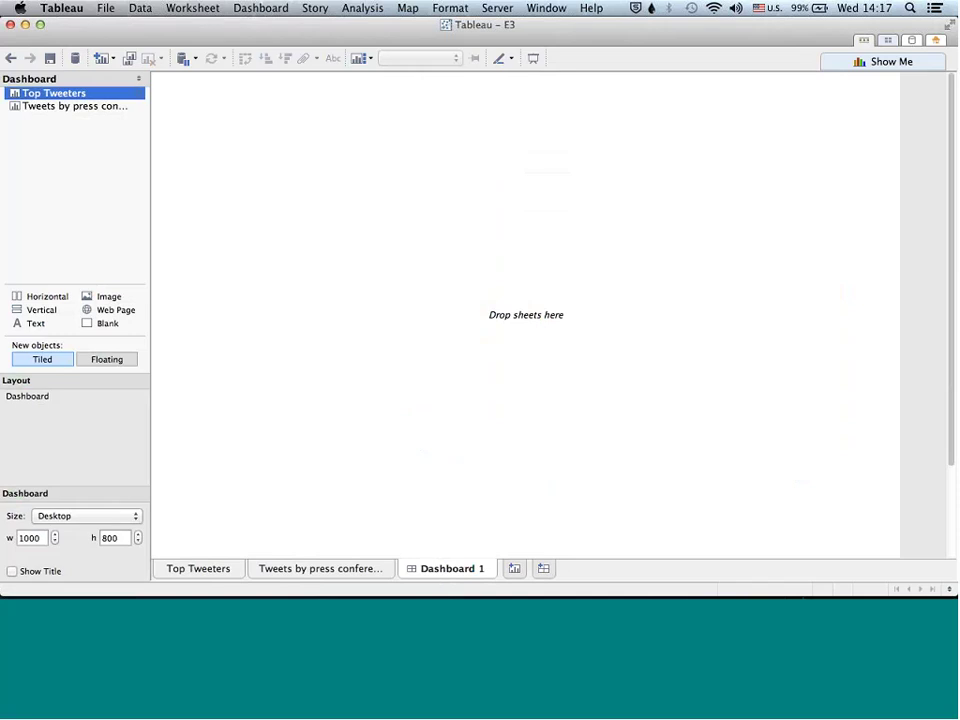
{"action": "double_click", "coordinate": [53, 92]}
{"action": "left_click_drag", "start_coordinate": [71, 106], "coordinate": [393, 489]}
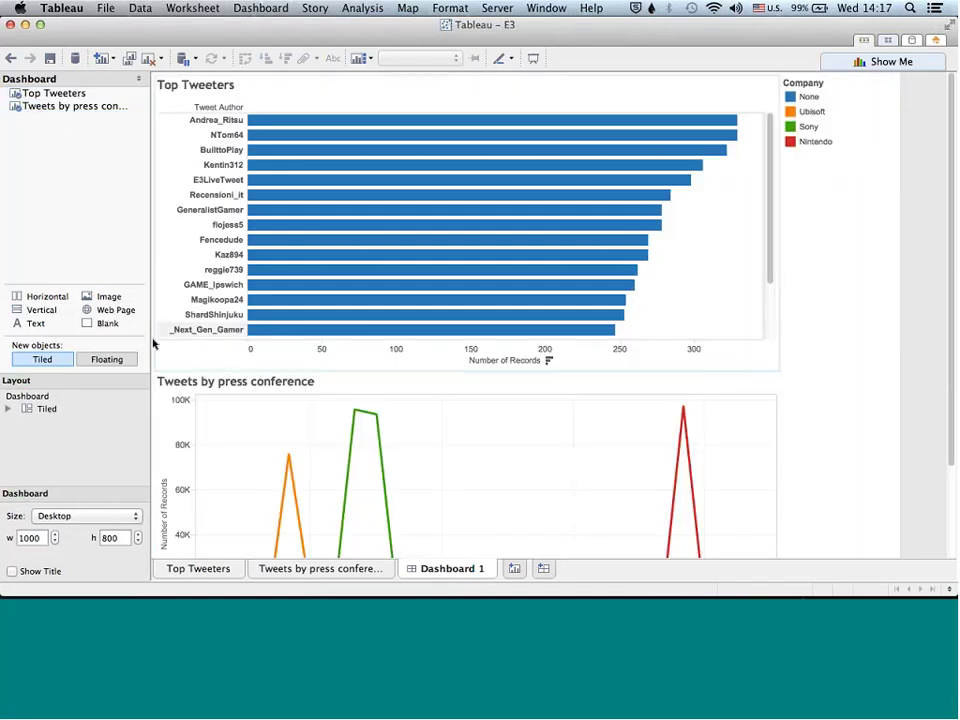
Set the dashboard size to Automatic.
{"action": "left_click", "coordinate": [27, 396]}
{"action": "left_click", "coordinate": [124, 516]}
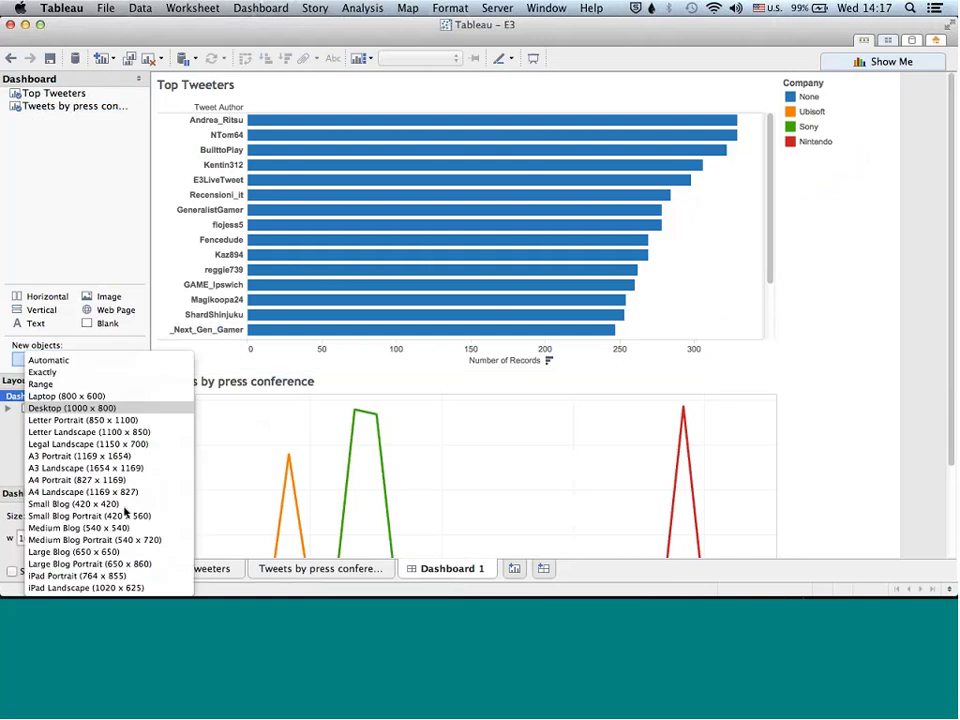
{"action": "left_click", "coordinate": [90, 371]}
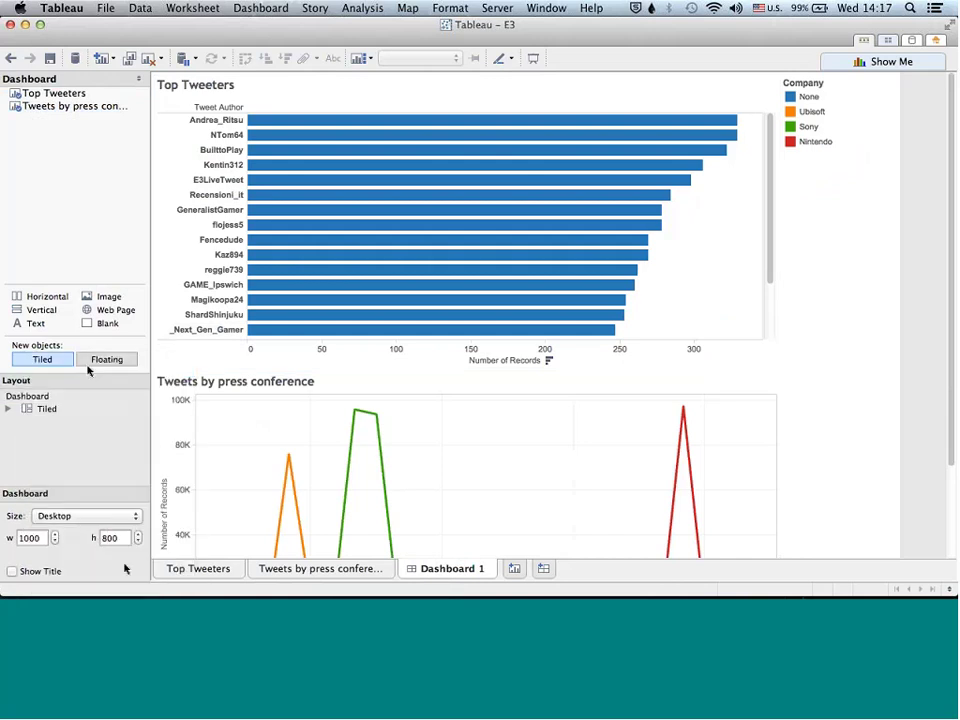
{"action": "left_click", "coordinate": [128, 516]}
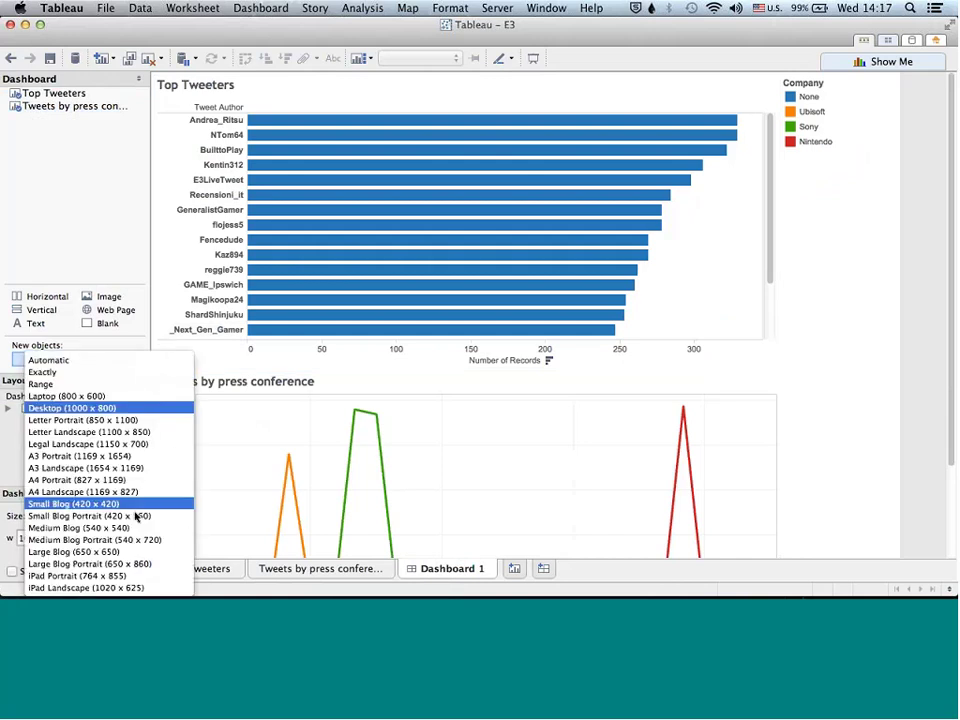
{"action": "left_click", "coordinate": [114, 370]}
{"action": "left_click", "coordinate": [132, 516]}
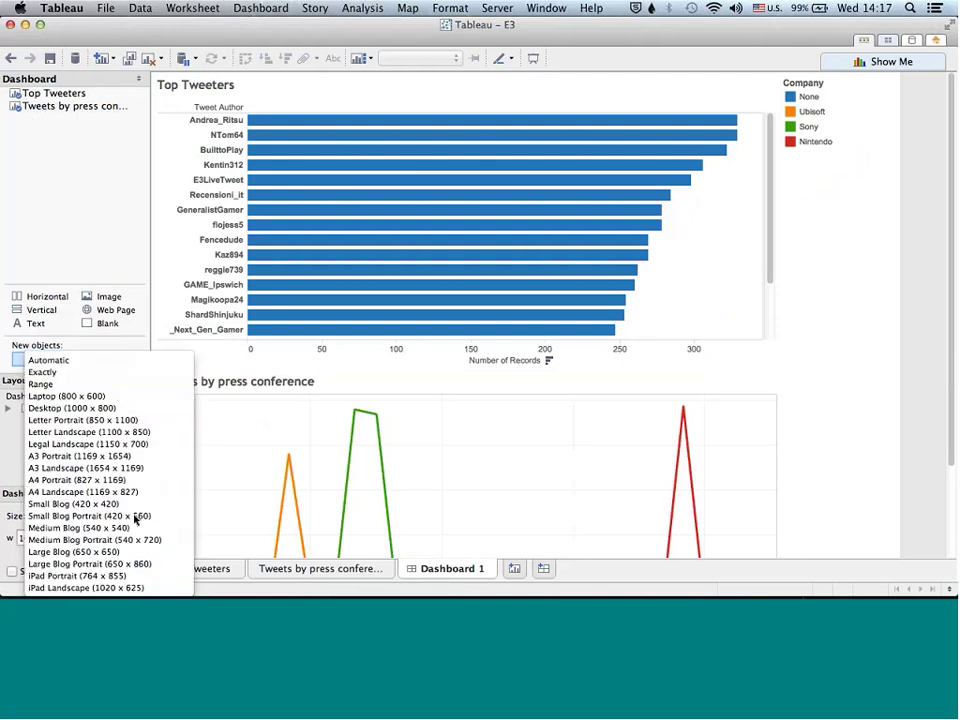
{"action": "left_click", "coordinate": [108, 361]}
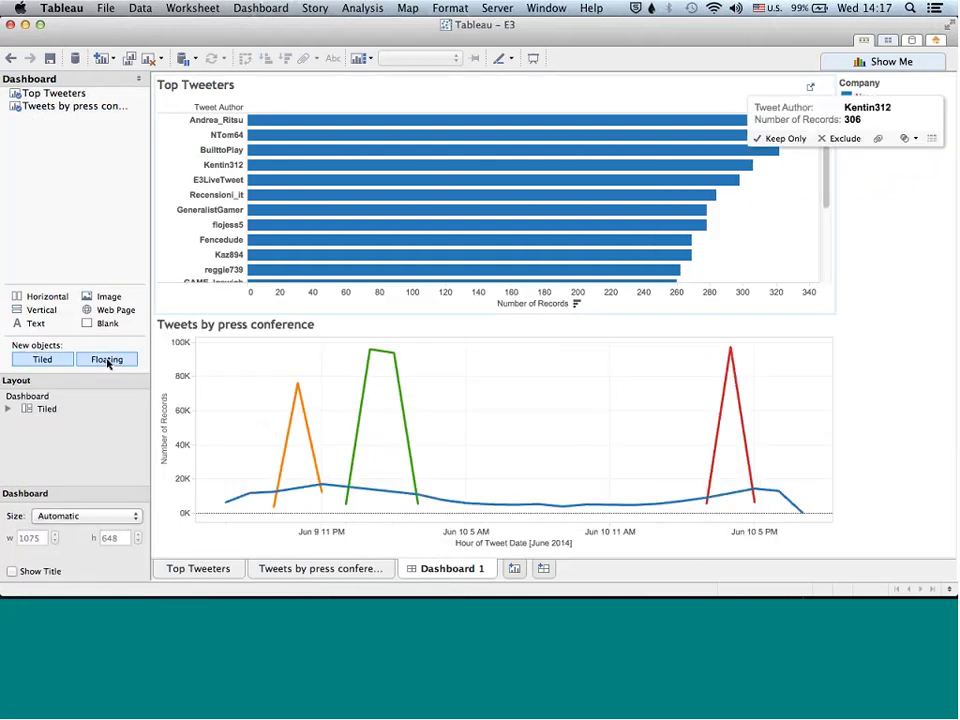
Use the Top Tweeters sheet as a filter for the dashboard.
{"action": "left_click", "coordinate": [813, 87]}
{"action": "left_click", "coordinate": [815, 76]}
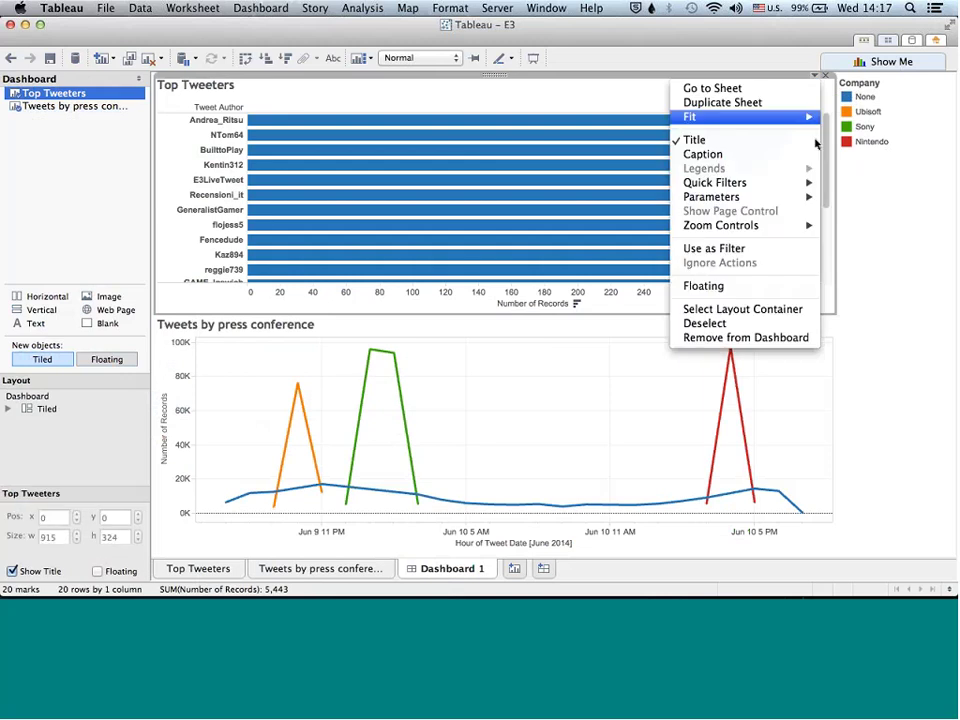
{"action": "left_click", "coordinate": [790, 252]}
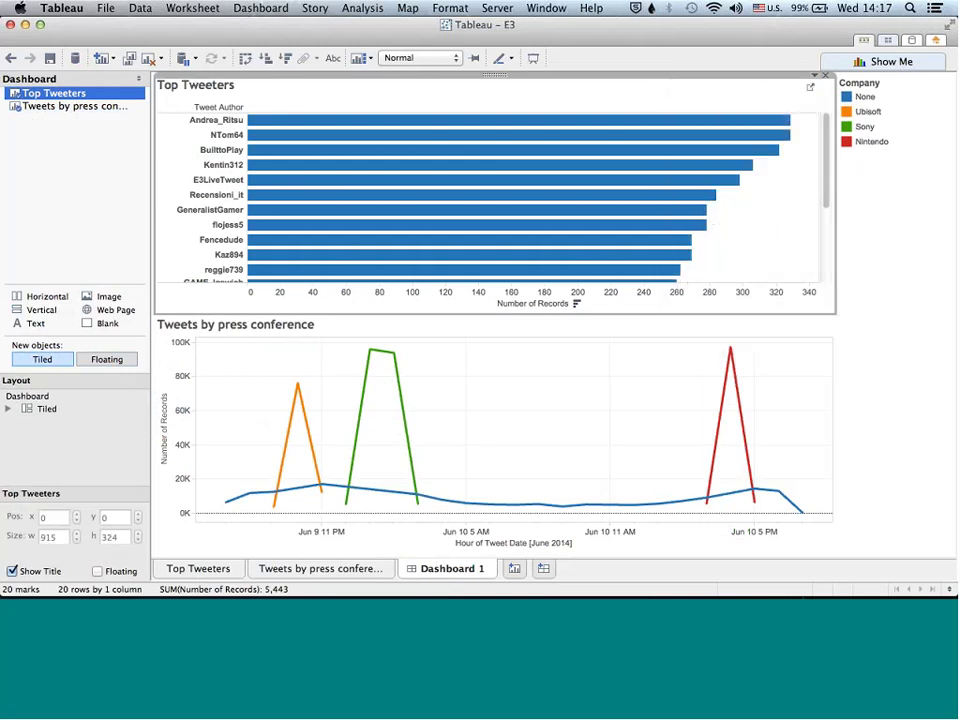
Examine the hourly press-conference tweets of the first and fifth listed authors through the dashboard filter, and clear the selection.
{"action": "left_click", "coordinate": [231, 121]}
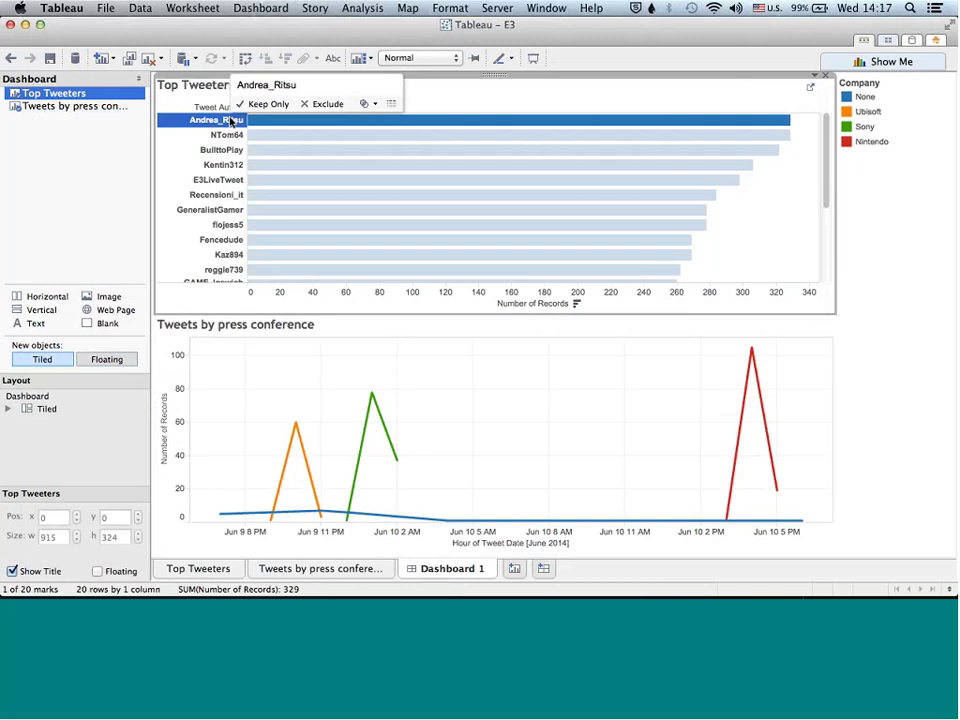
{"action": "left_click", "coordinate": [209, 182]}
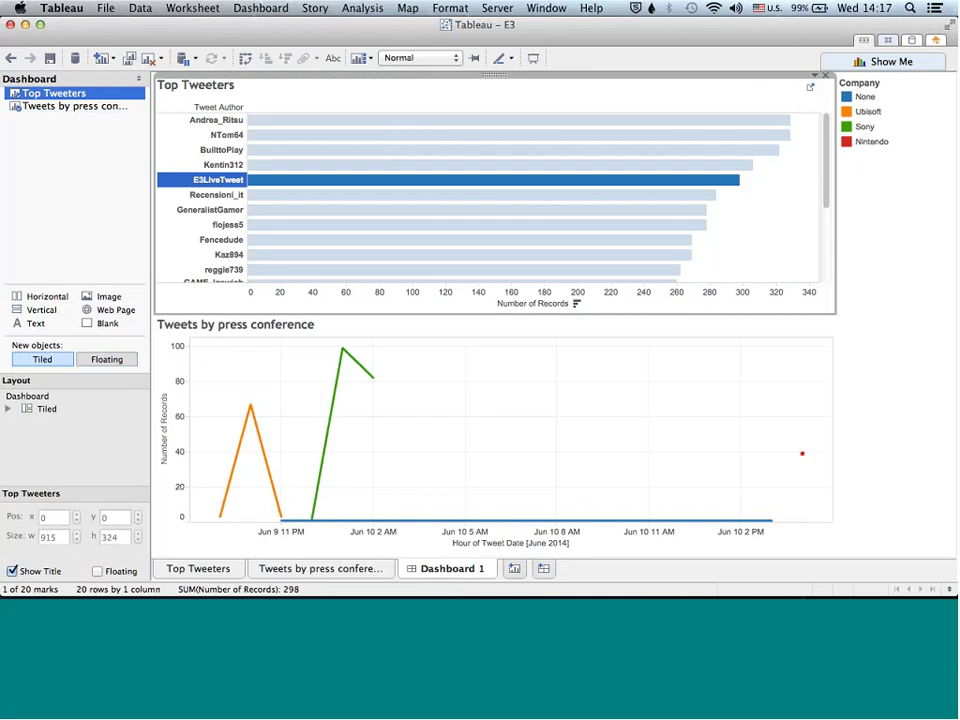
{"action": "mouse_move", "coordinate": [802, 456]}
{"action": "left_click", "coordinate": [219, 185]}
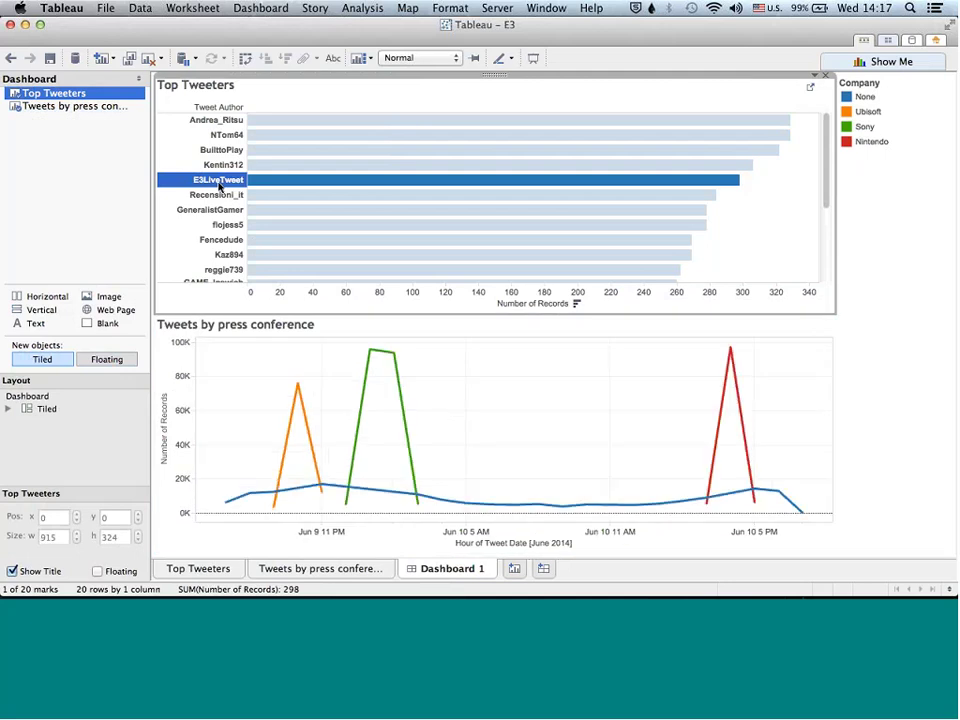
Rename Dashboard 1 as "Tweets per user over time".
{"action": "right_click", "coordinate": [466, 566]}
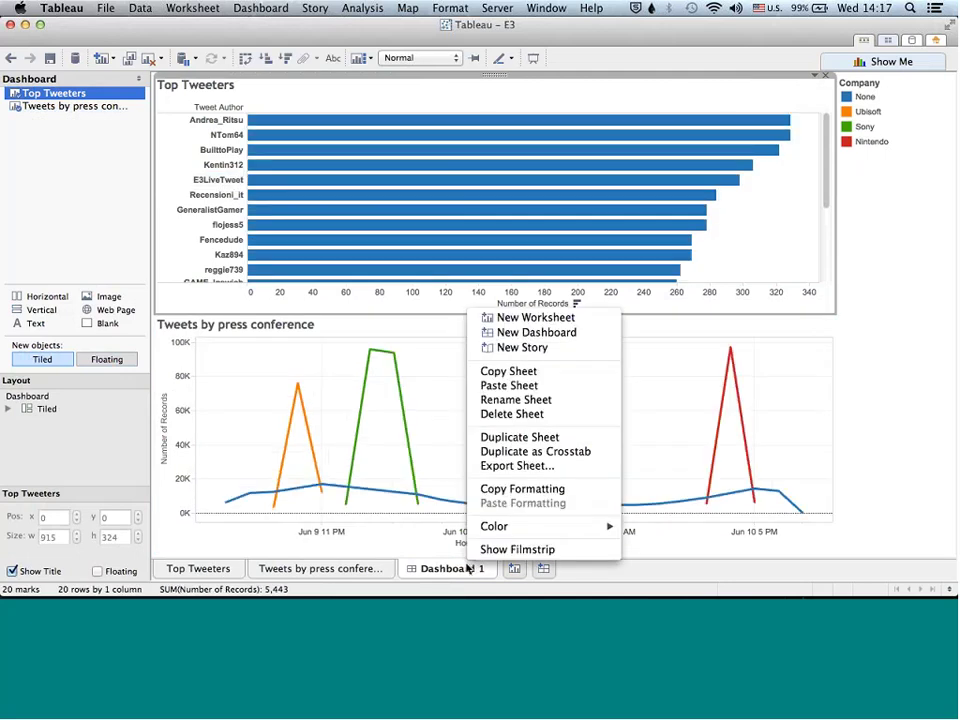
{"action": "left_click", "coordinate": [497, 399]}
{"action": "type", "text": "Twe"}
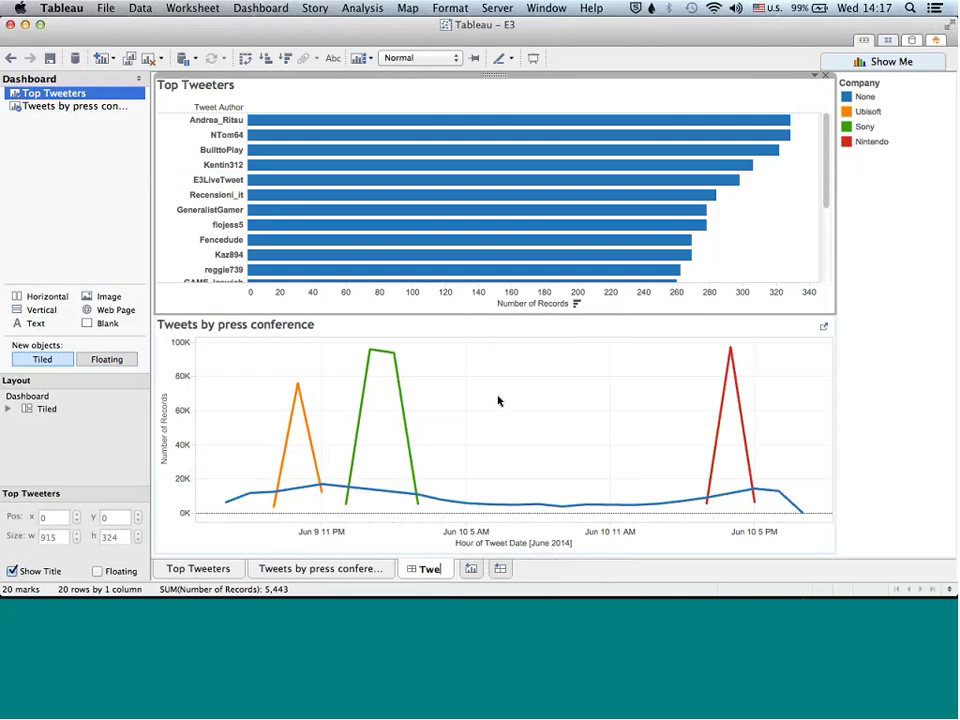
{"action": "type", "text": "ets per user ov"}
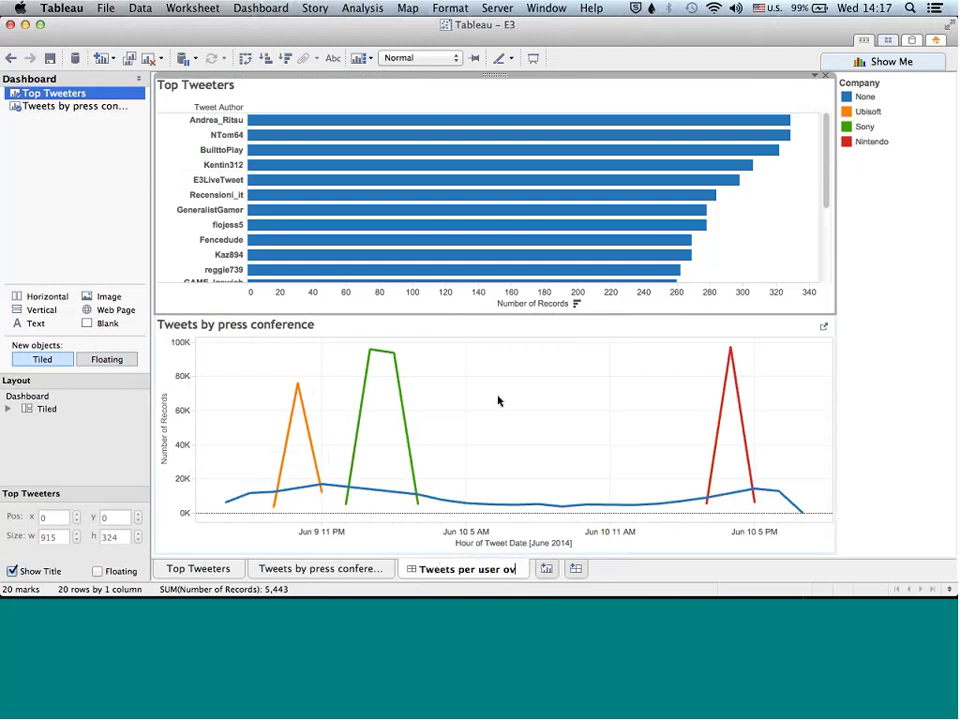
{"action": "type", "text": "er time"}
{"action": "key", "text": "Return"}
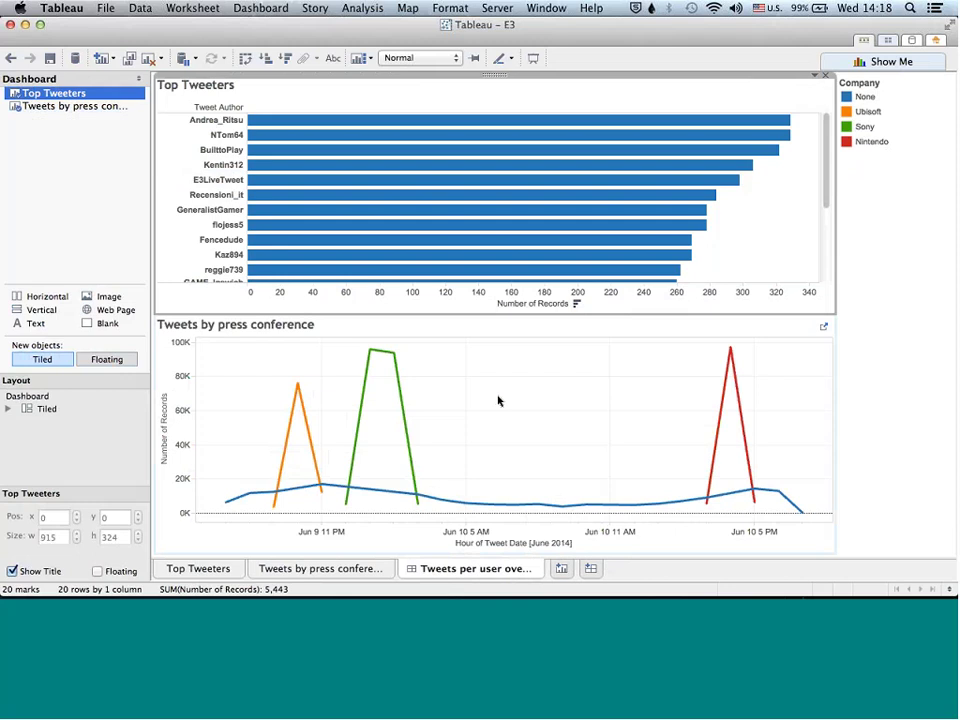
Create a new worksheet with a horizontal bar chart of Number of Records for each Game from the Added by Alteryx folder.
{"action": "left_click", "coordinate": [561, 568]}
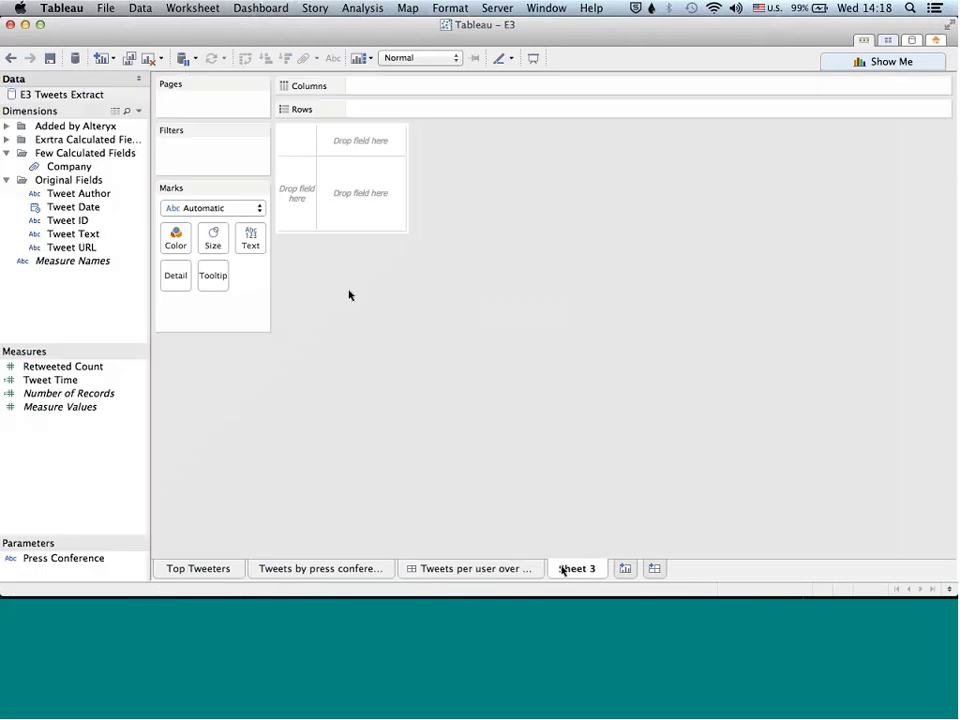
{"action": "left_click", "coordinate": [8, 153]}
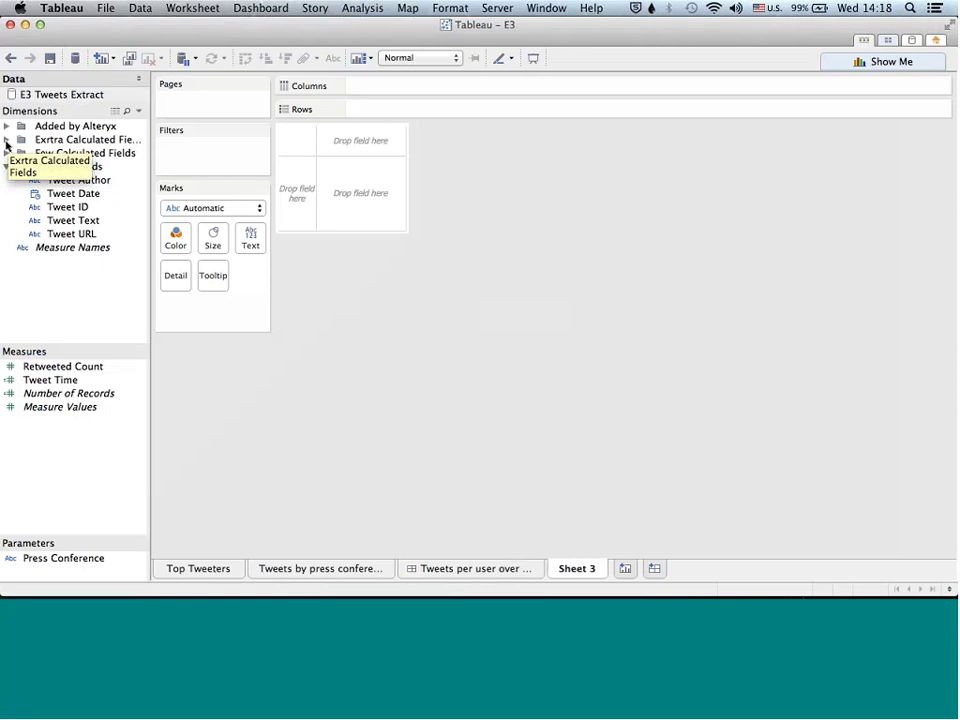
{"action": "left_click", "coordinate": [7, 140]}
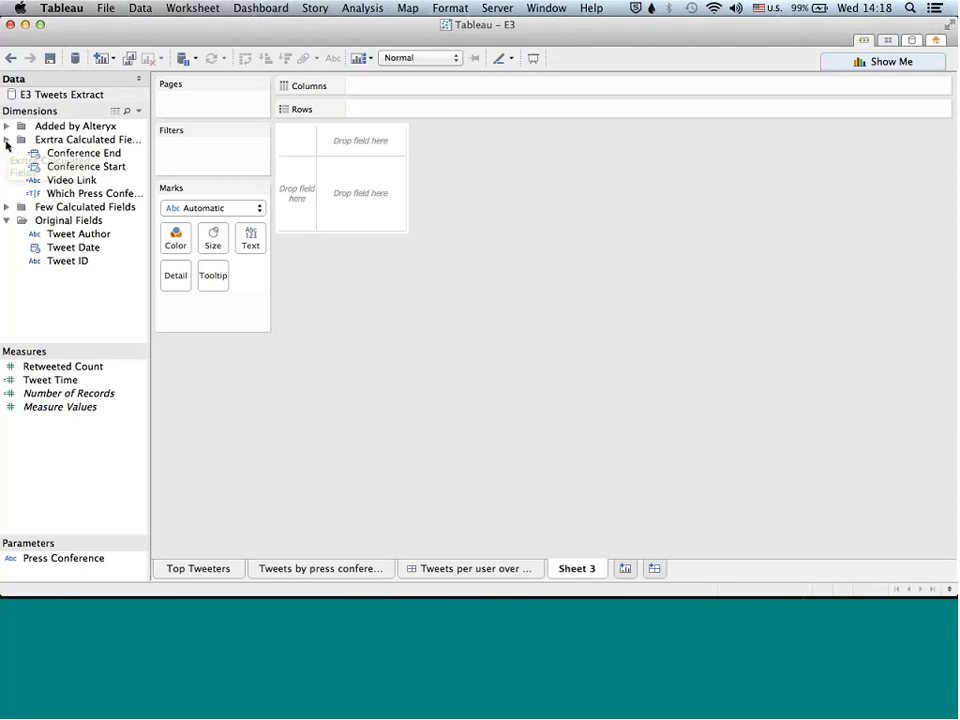
{"action": "left_click", "coordinate": [7, 140]}
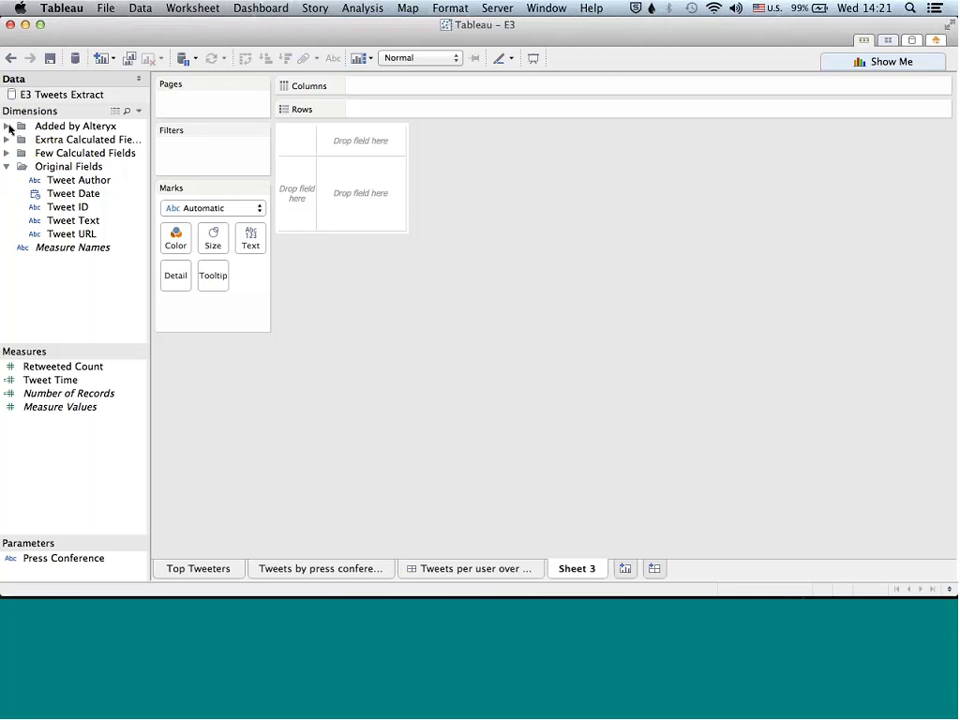
{"action": "left_click", "coordinate": [8, 126]}
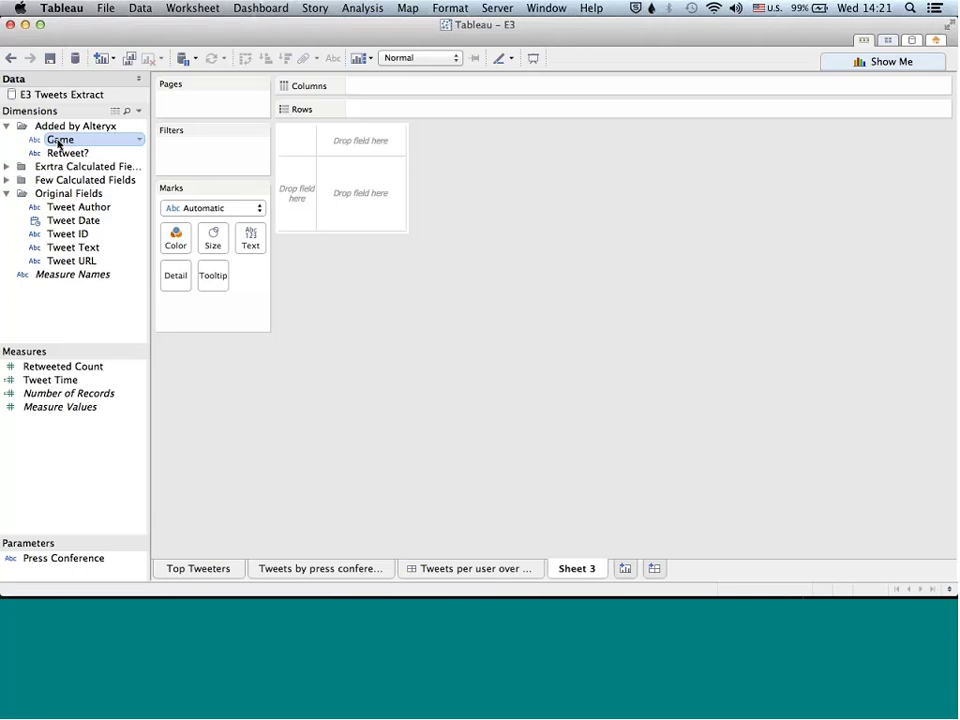
{"action": "left_click_drag", "start_coordinate": [58, 143], "coordinate": [298, 190]}
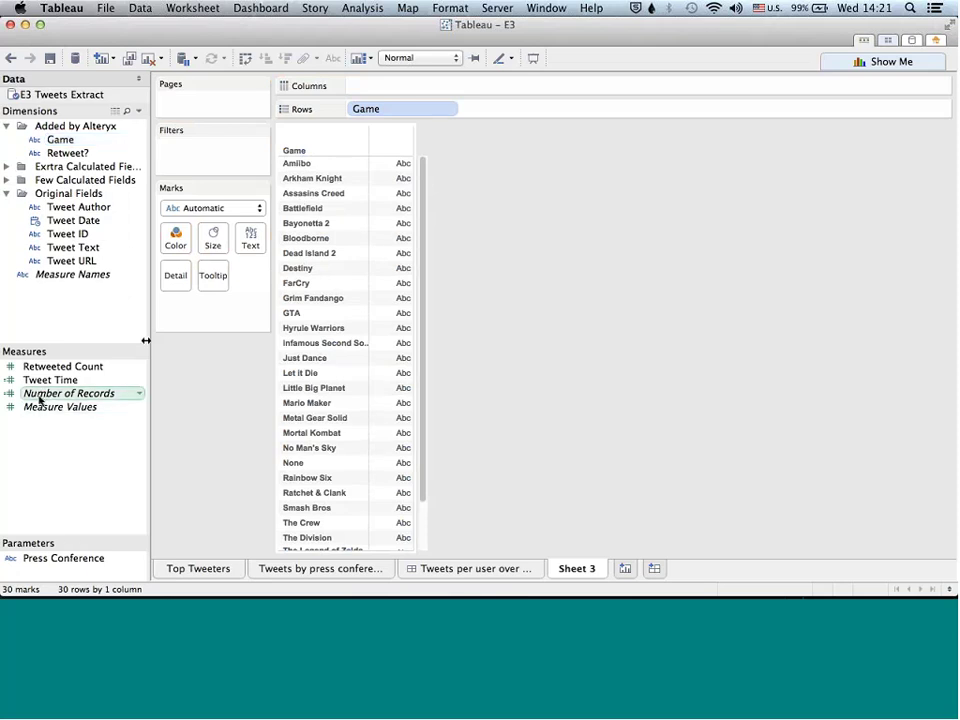
{"action": "left_click_drag", "start_coordinate": [30, 394], "coordinate": [390, 147]}
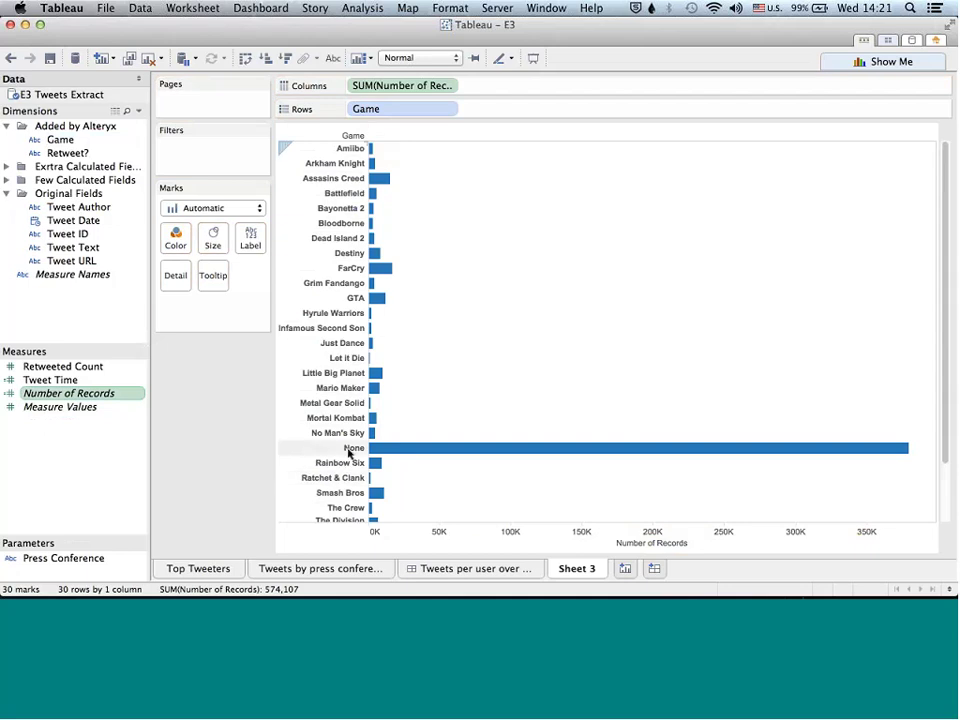
Exclude the None game from the bar chart and sort the games by Number of Records in descending order.
{"action": "left_click", "coordinate": [352, 448]}
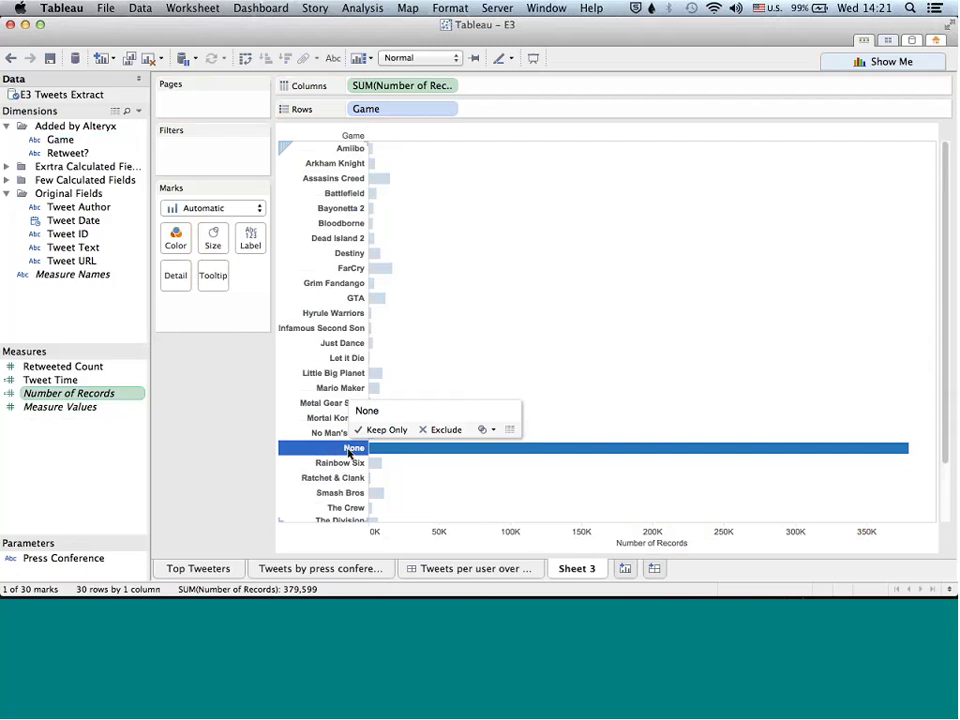
{"action": "left_click", "coordinate": [432, 436]}
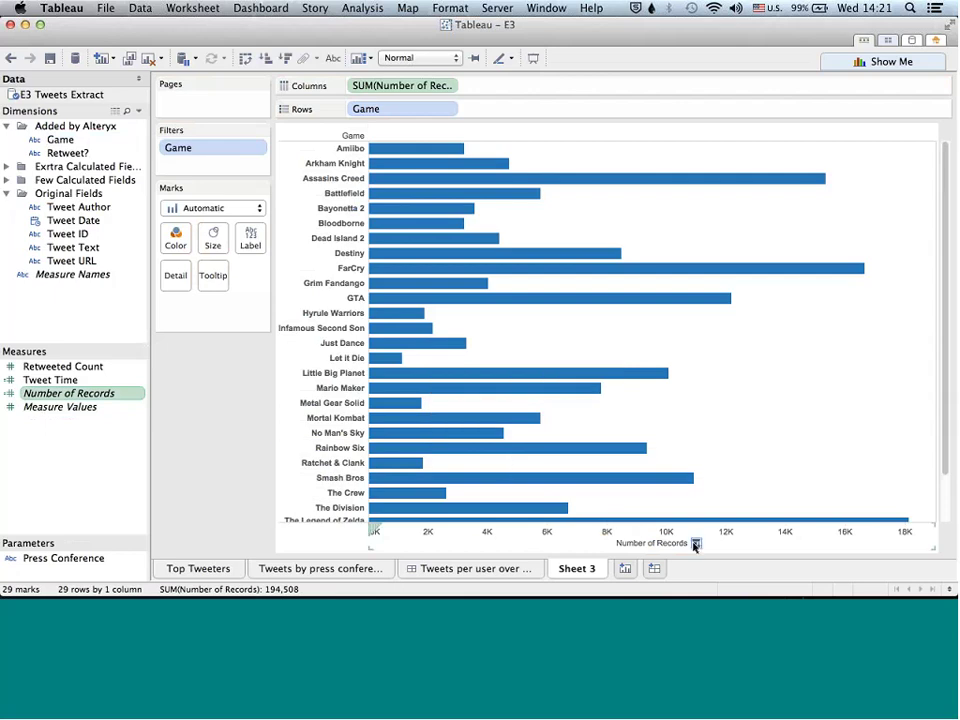
{"action": "left_click", "coordinate": [696, 543]}
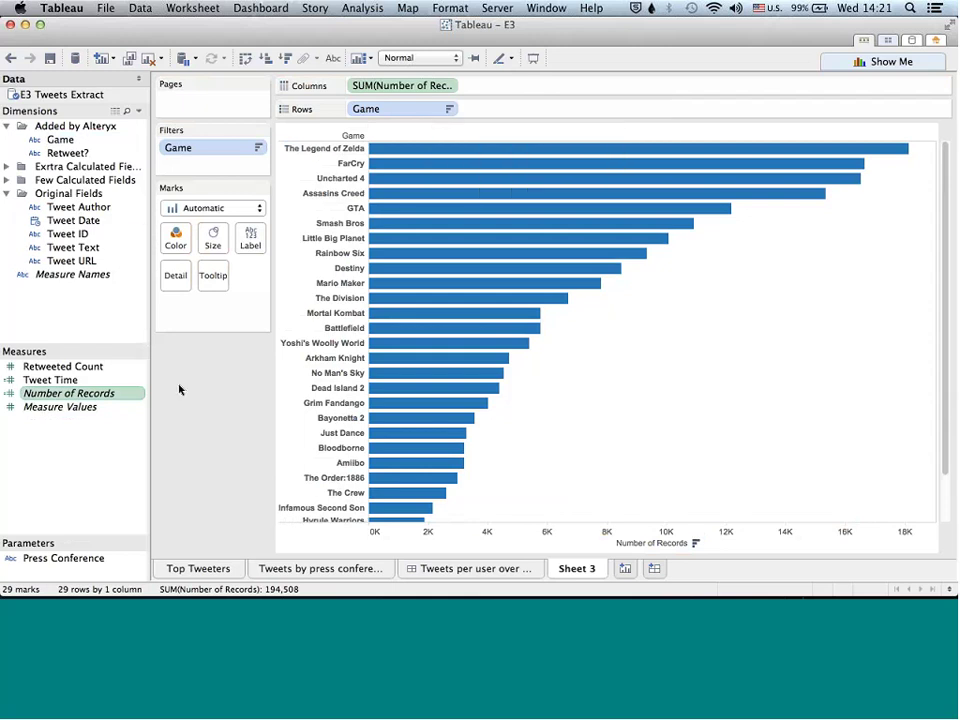
Temporarily color the game bars by Company to inspect The Legend of Zelda's segments, and remove the coloring.
{"action": "left_click", "coordinate": [8, 180]}
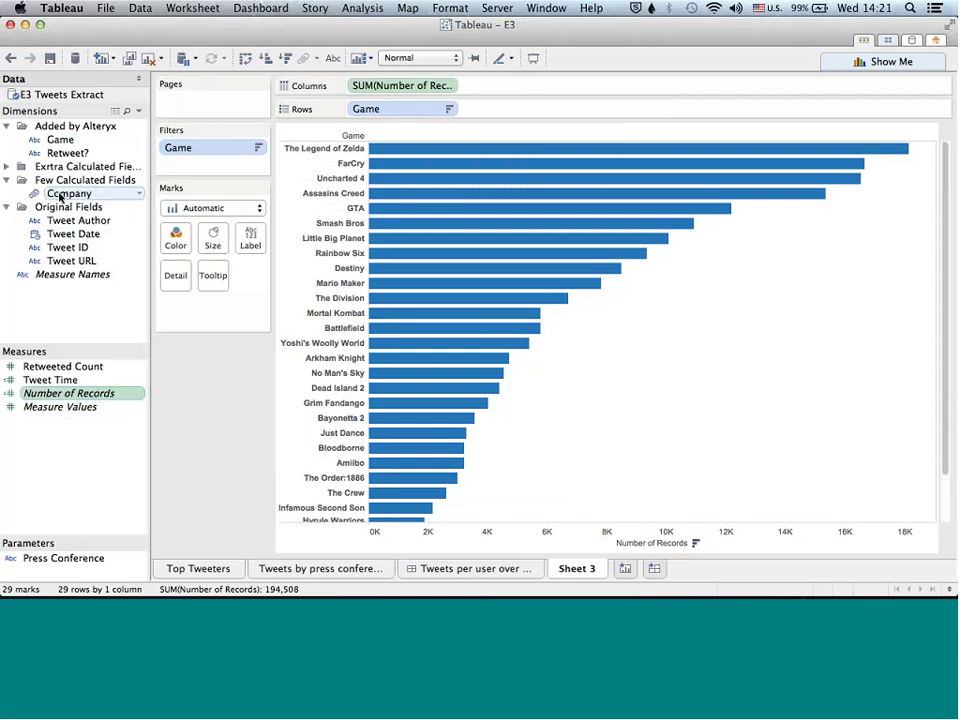
{"action": "left_click_drag", "start_coordinate": [60, 194], "coordinate": [177, 240]}
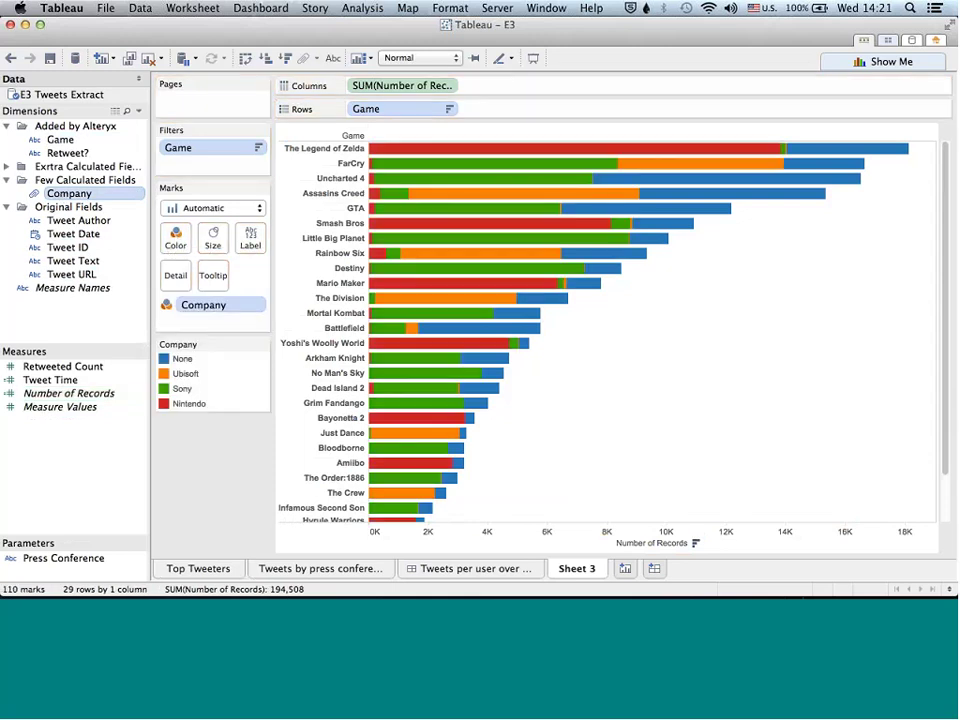
{"action": "mouse_move", "coordinate": [597, 151]}
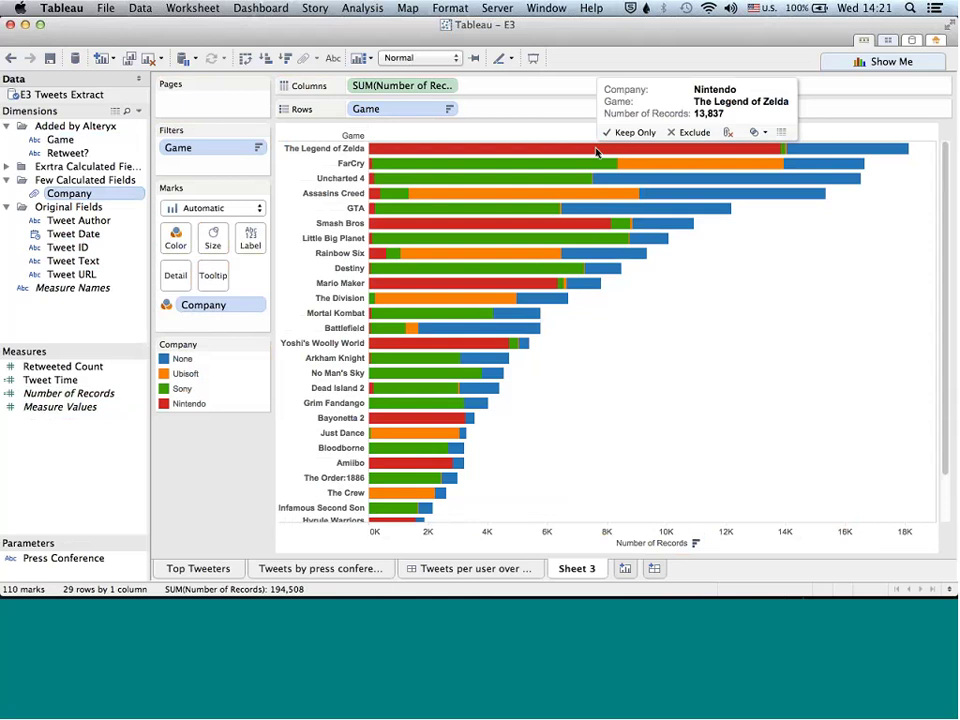
{"action": "left_click", "coordinate": [699, 150]}
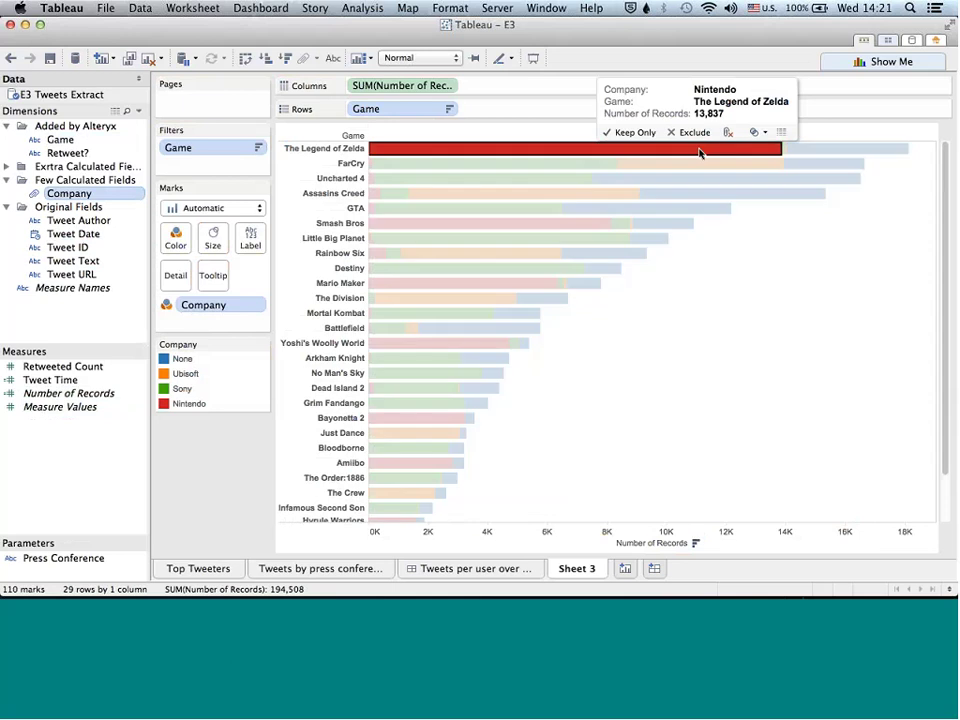
{"action": "left_click", "coordinate": [810, 152]}
{"action": "left_click", "coordinate": [810, 152]}
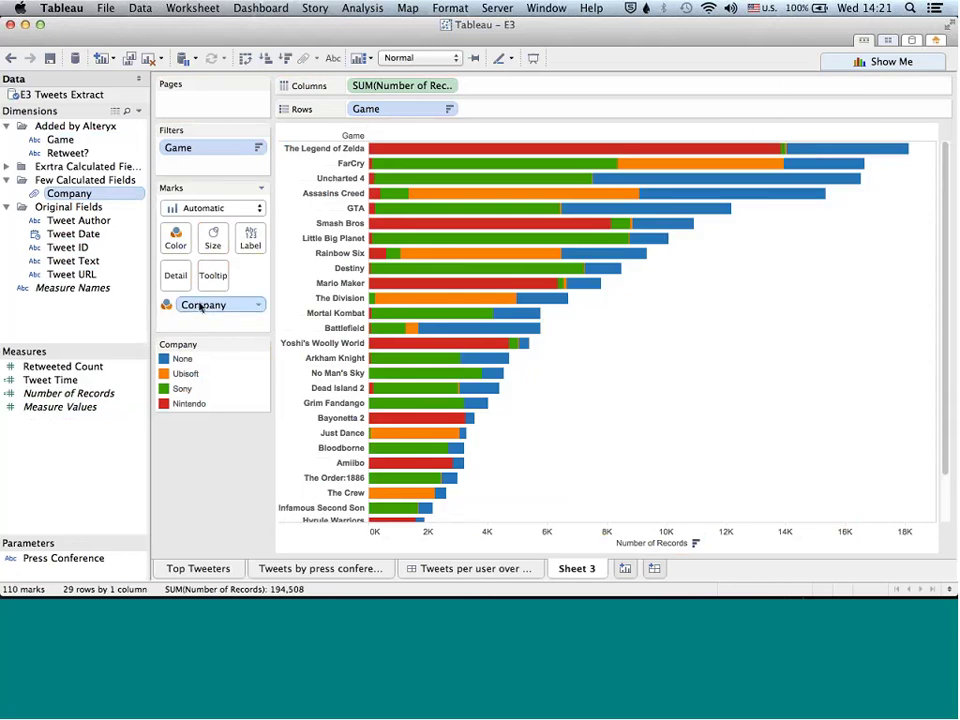
{"action": "left_click_drag", "start_coordinate": [203, 305], "coordinate": [216, 498]}
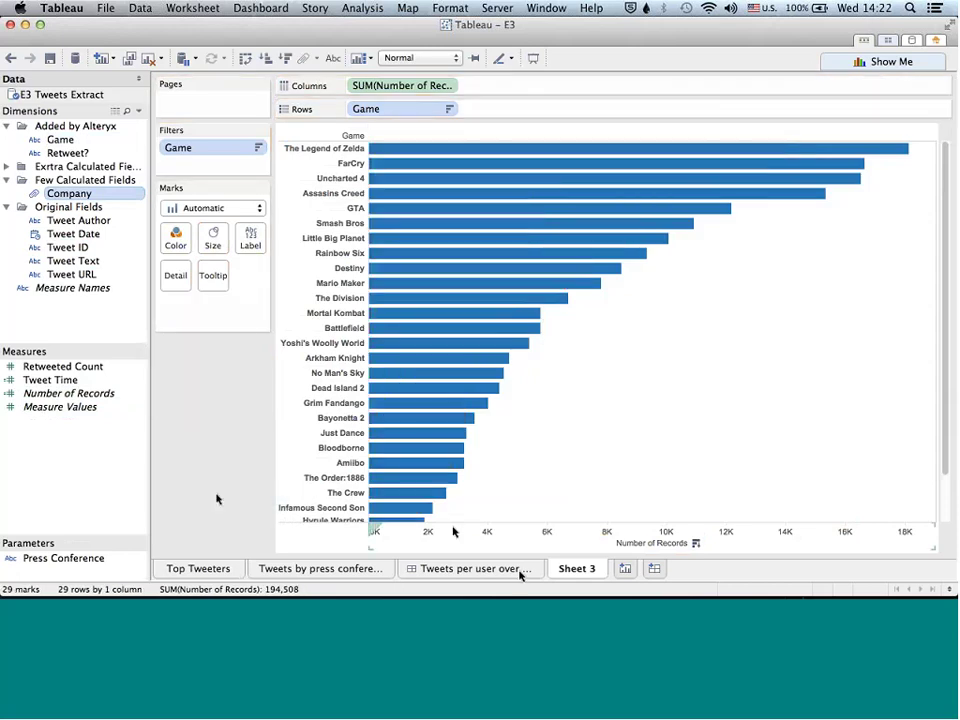
Rename Sheet 3 as "Tweets per game".
{"action": "right_click", "coordinate": [570, 575]}
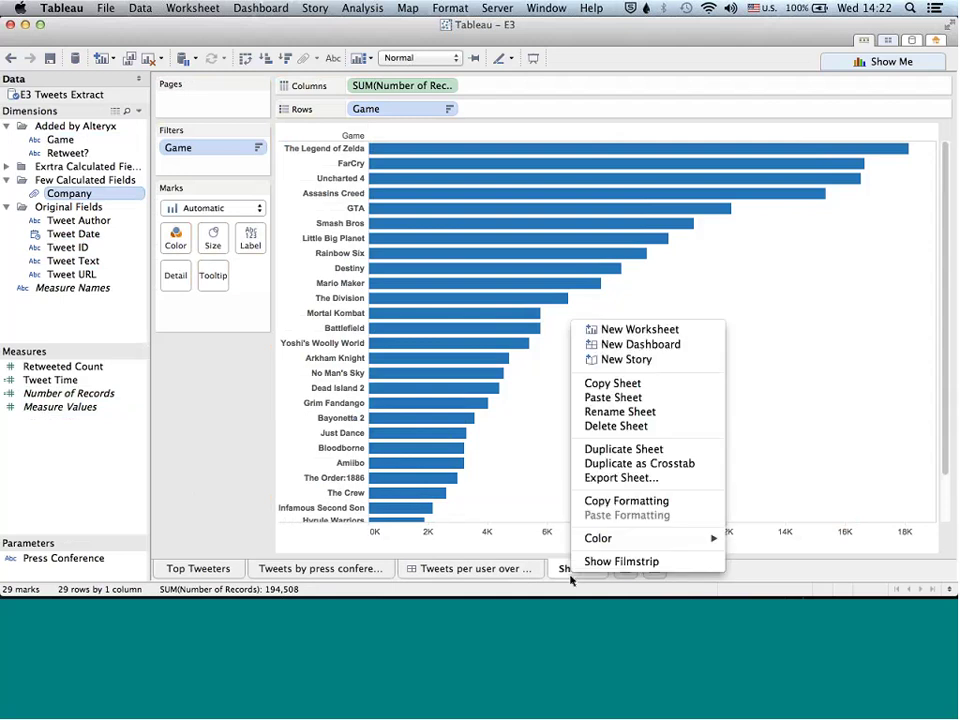
{"action": "left_click", "coordinate": [620, 411]}
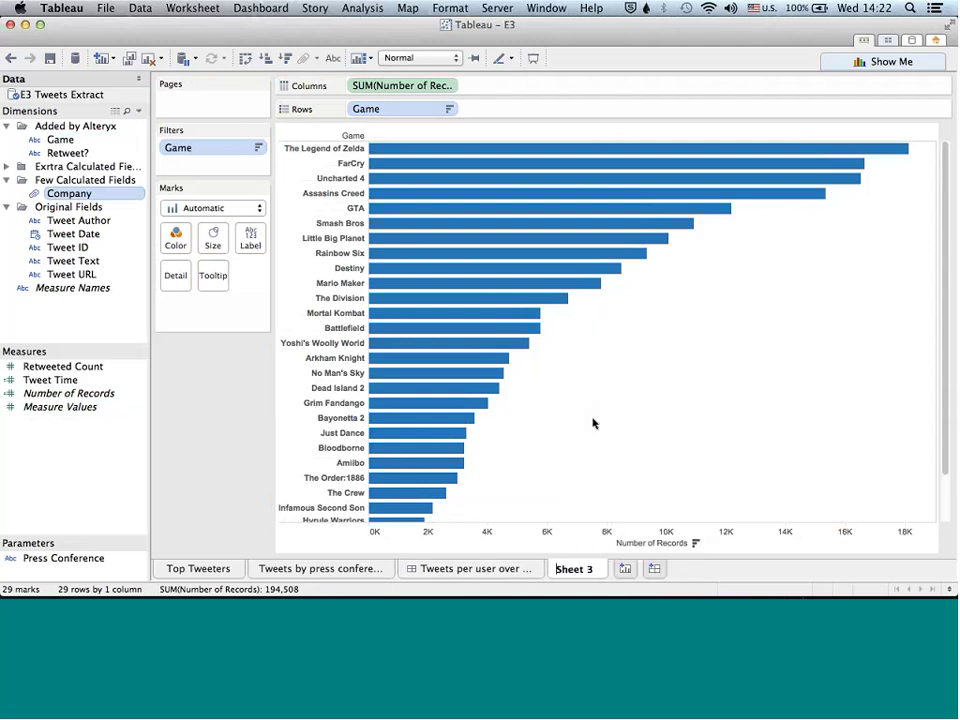
{"action": "key", "text": "Right"}
{"action": "key", "text": "Right"}
{"action": "key", "text": "Right"}
{"action": "key", "text": "Right"}
{"action": "key", "text": "Right"}
{"action": "key", "text": "Right"}
{"action": "key", "text": "Right"}
{"action": "key", "text": "BackSpace"}
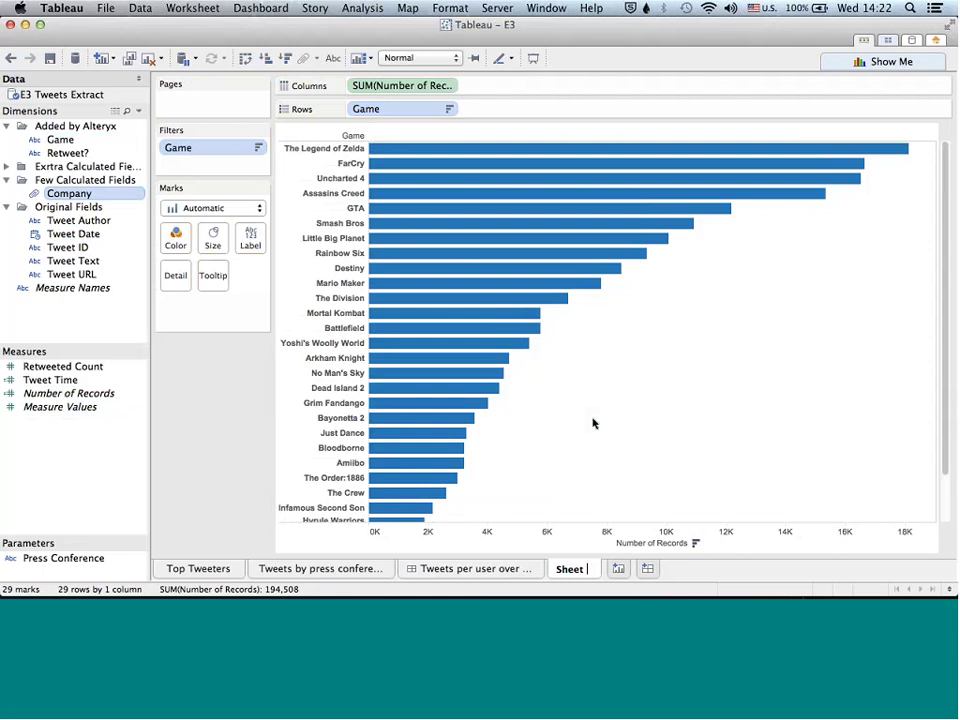
{"action": "key", "text": "BackSpace"}
{"action": "key", "text": "BackSpace"}
{"action": "key", "text": "BackSpace"}
{"action": "key", "text": "BackSpace"}
{"action": "key", "text": "BackSpace"}
{"action": "key", "text": "BackSpace"}
{"action": "type", "text": "Twee"}
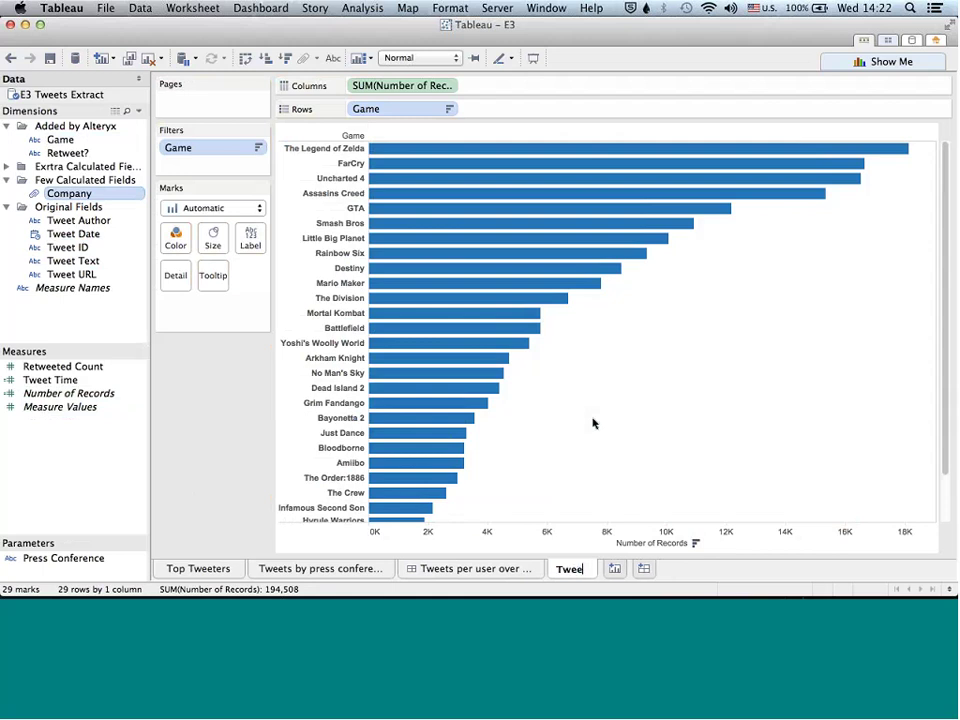
{"action": "type", "text": "ts per ga"}
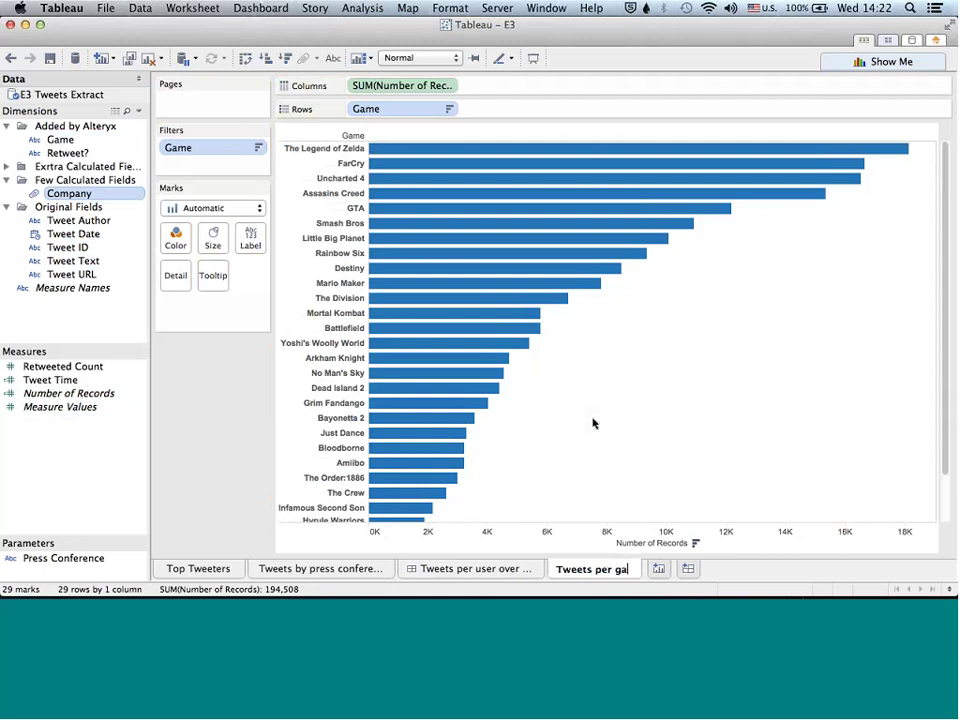
{"action": "type", "text": "me"}
{"action": "key", "text": "Return"}
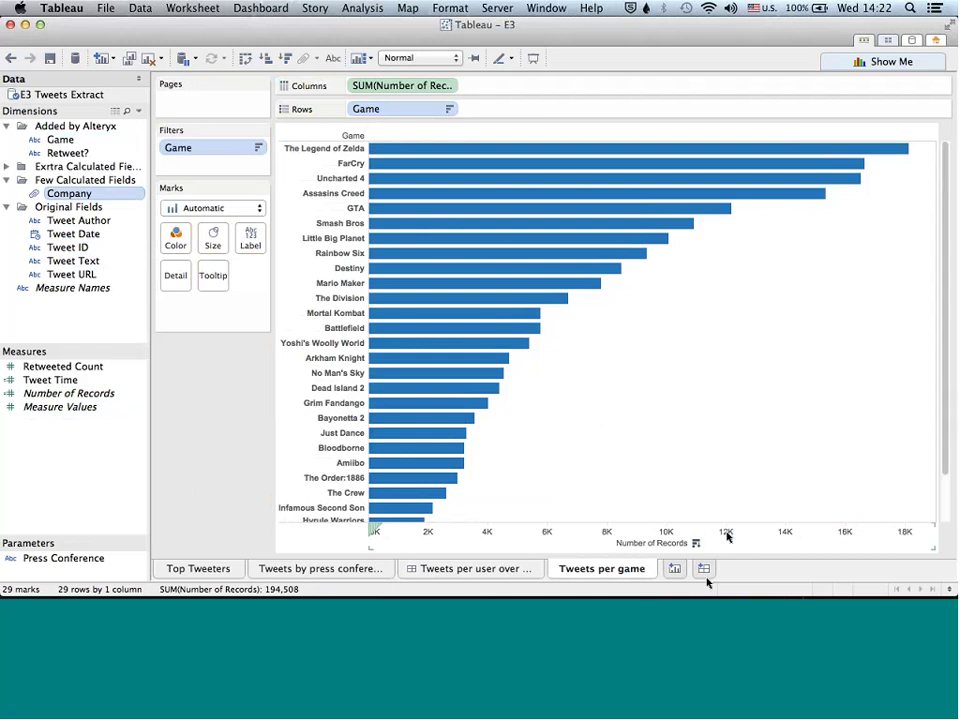
Create a blank second dashboard, and add the Tweets per game sheet beside Top Tweeters in the Tweets per user over time dashboard.
{"action": "left_click", "coordinate": [706, 569]}
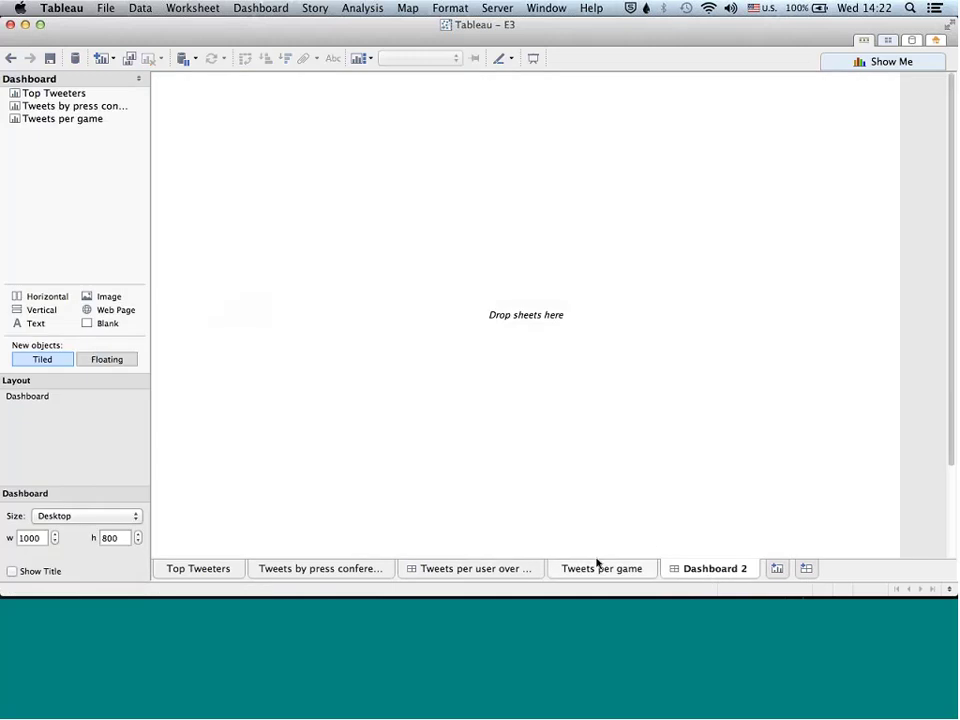
{"action": "left_click", "coordinate": [480, 569]}
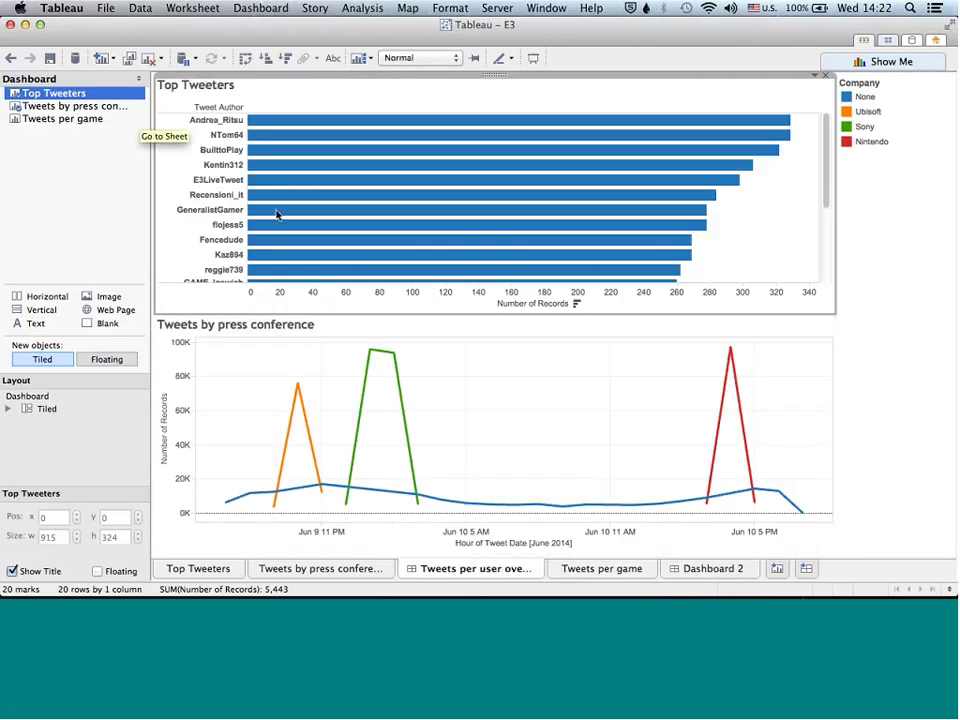
{"action": "mouse_move", "coordinate": [62, 118]}
{"action": "left_mouse_down"}
{"action": "mouse_move", "coordinate": [638, 197]}
{"action": "mouse_move", "coordinate": [686, 193]}
{"action": "left_mouse_up"}
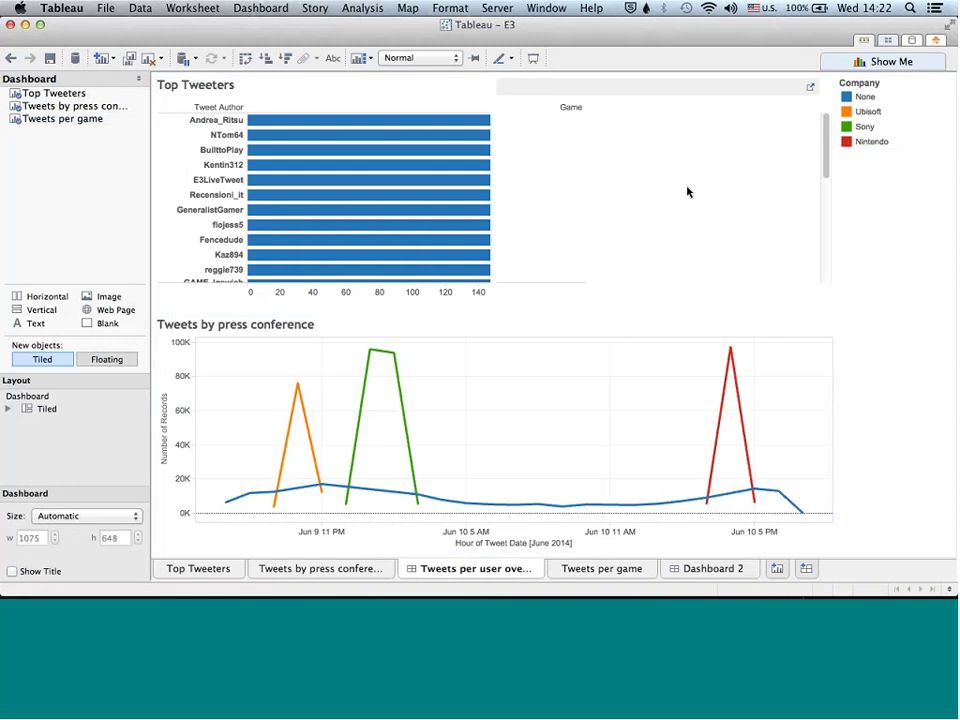
Test the dashboard filter with the first and seventh authors in Top Tweeters, compare their games and press-conference tweets, and clear the selection.
{"action": "left_click", "coordinate": [337, 121]}
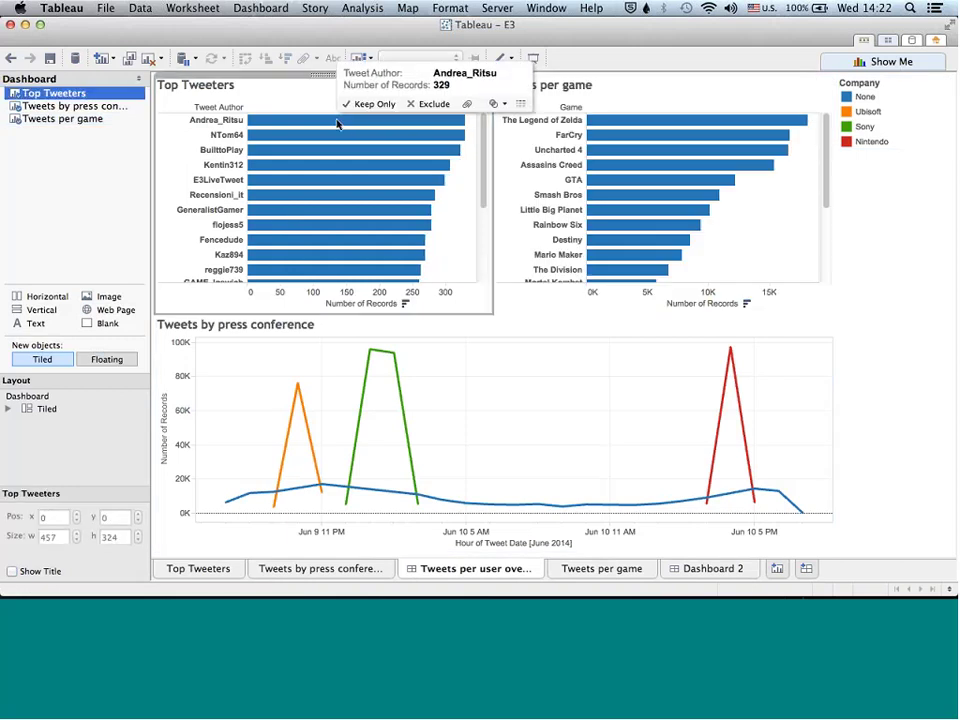
{"action": "left_click", "coordinate": [337, 121]}
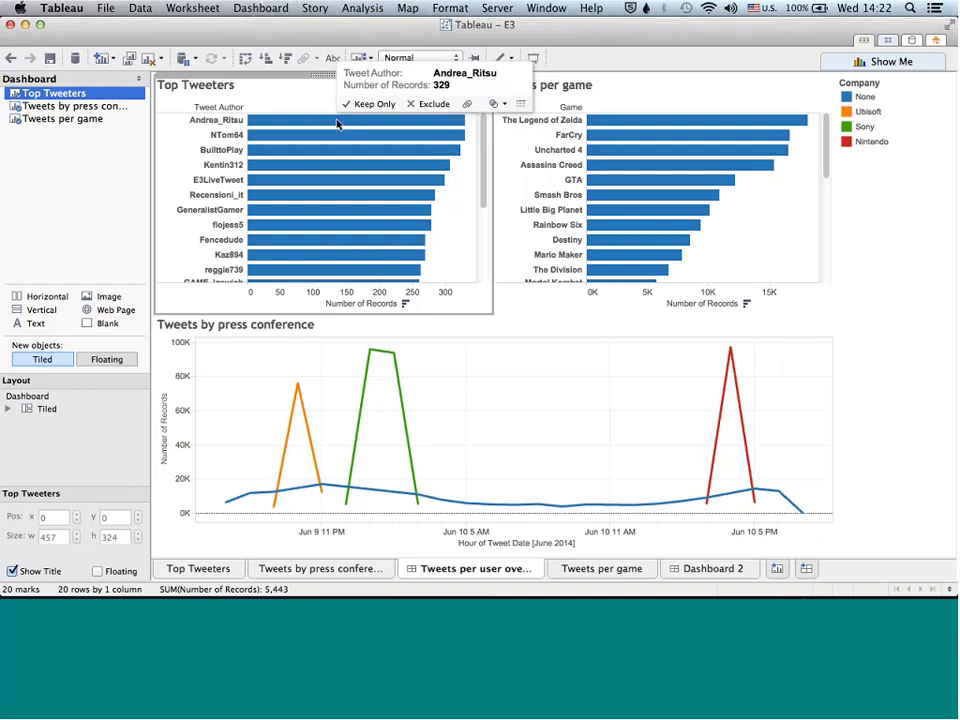
{"action": "left_click", "coordinate": [337, 121]}
{"action": "left_click", "coordinate": [337, 121]}
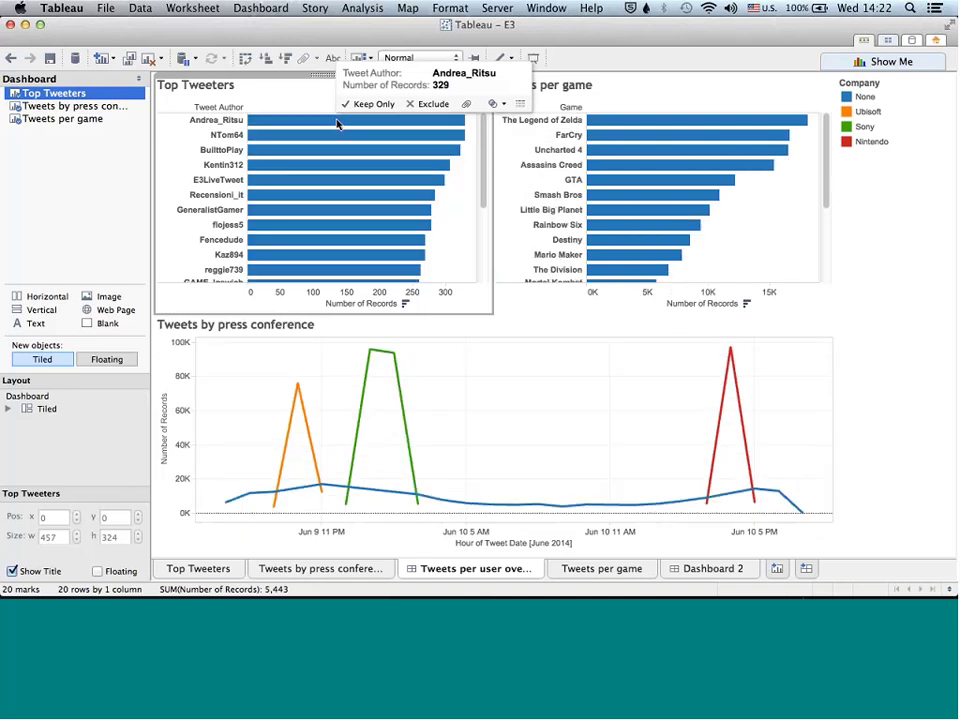
{"action": "left_click", "coordinate": [337, 121]}
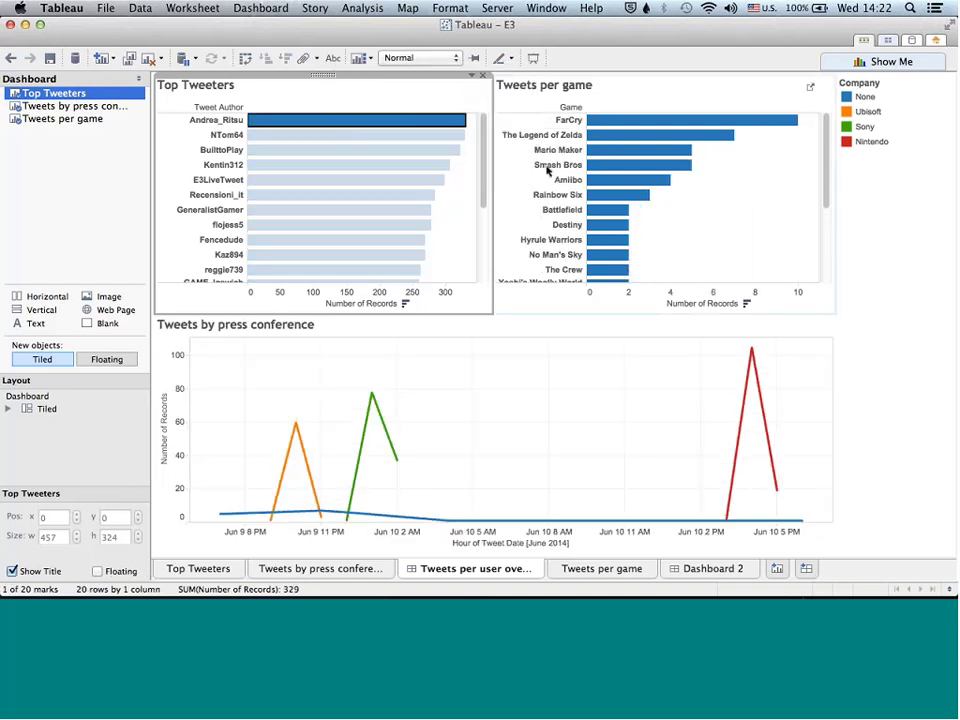
{"action": "scroll", "coordinate": [675, 176], "scroll_direction": "down", "scroll_amount": 5}
{"action": "scroll", "coordinate": [649, 165], "scroll_direction": "up", "scroll_amount": 5}
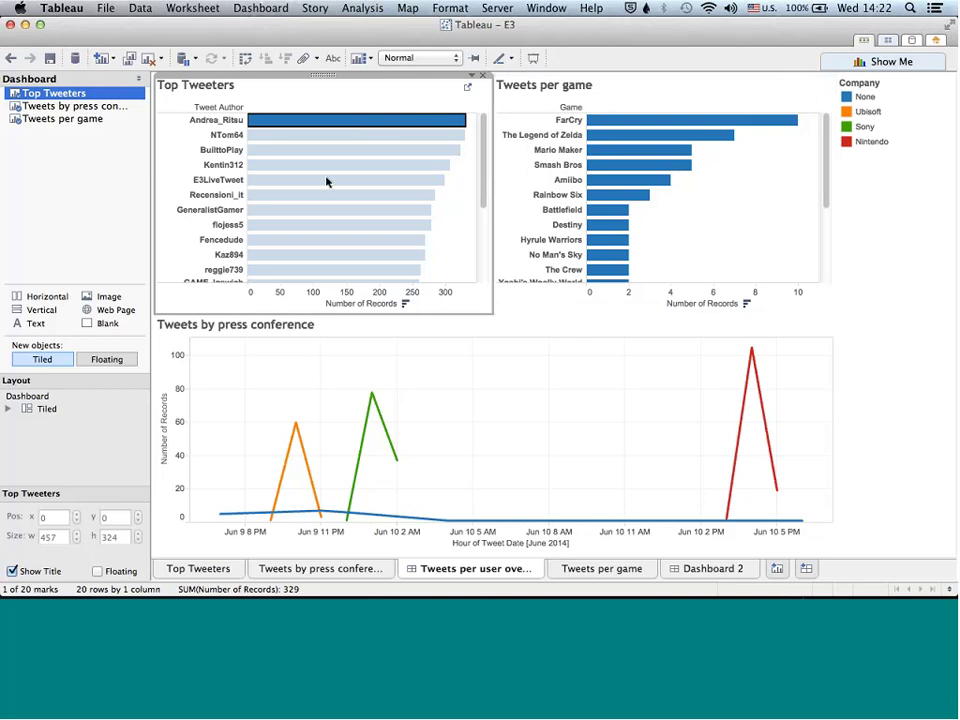
{"action": "left_click", "coordinate": [284, 216]}
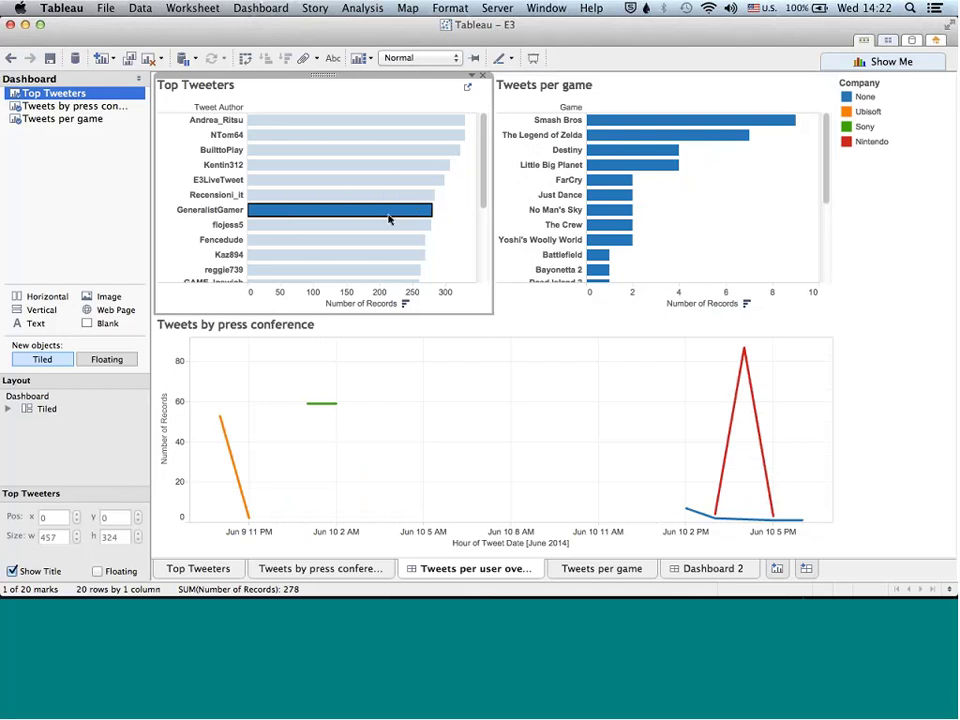
{"action": "left_click", "coordinate": [390, 216]}
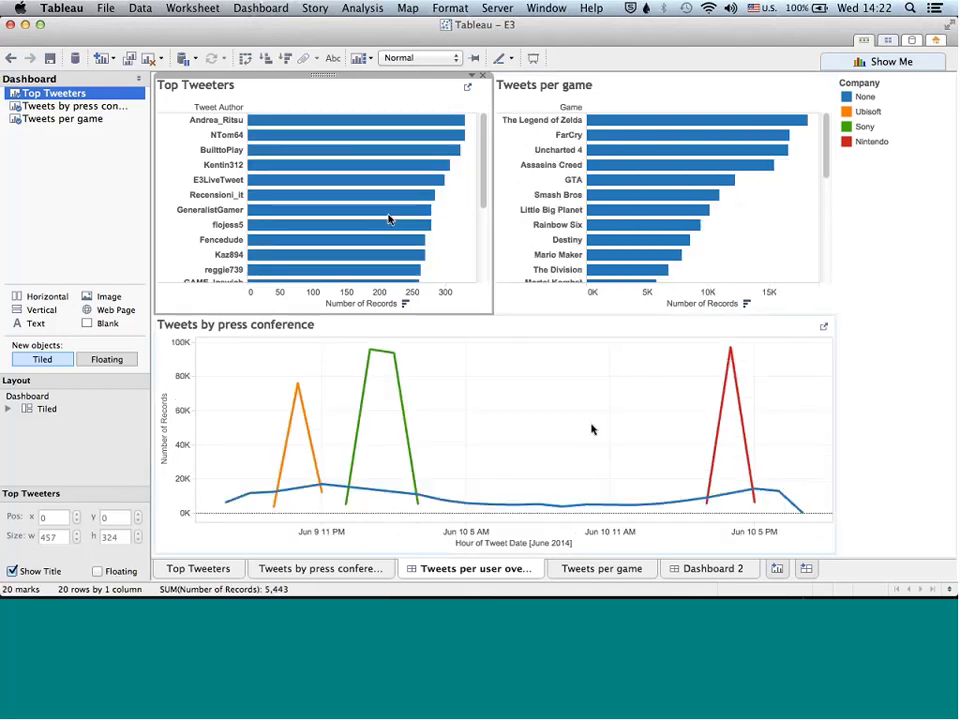
Create a new worksheet with a line chart of Number of Records by continuous minute of Tweet Date.
{"action": "left_click", "coordinate": [692, 575]}
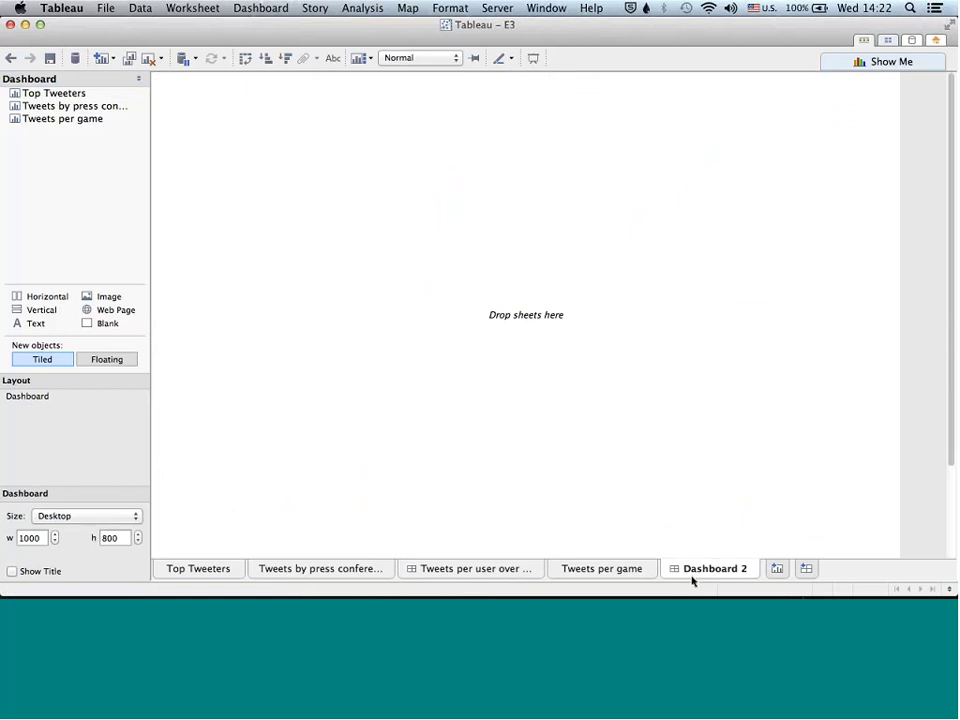
{"action": "left_click", "coordinate": [778, 570]}
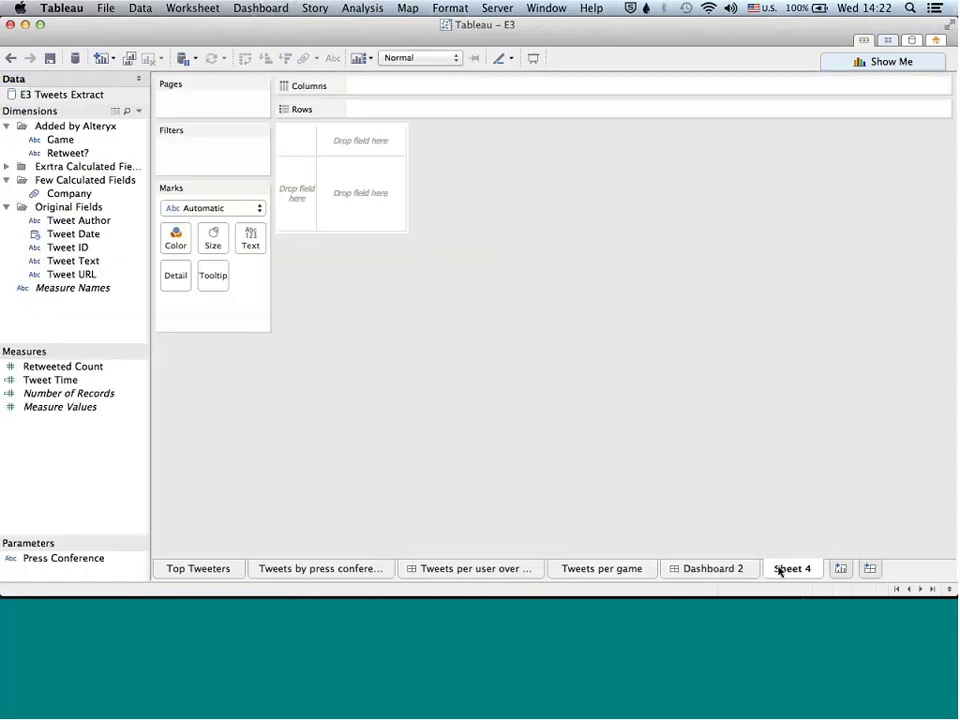
{"action": "left_click", "coordinate": [66, 237]}
{"action": "left_click_drag", "start_coordinate": [66, 237], "coordinate": [368, 148]}
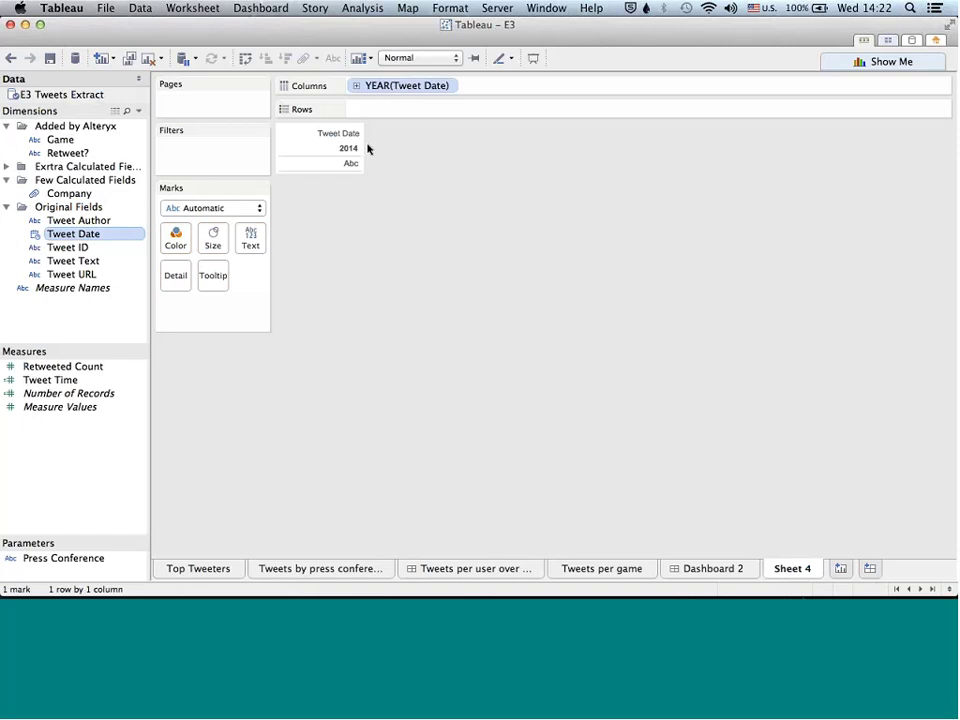
{"action": "left_click", "coordinate": [451, 88]}
{"action": "mouse_move", "coordinate": [474, 384]}
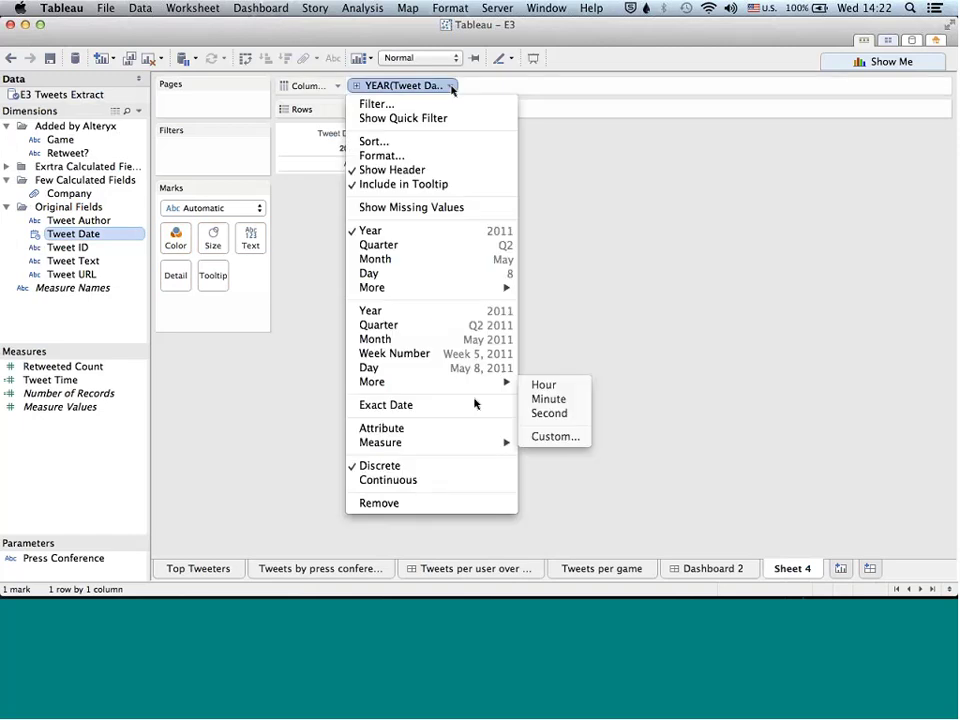
{"action": "left_click", "coordinate": [543, 386]}
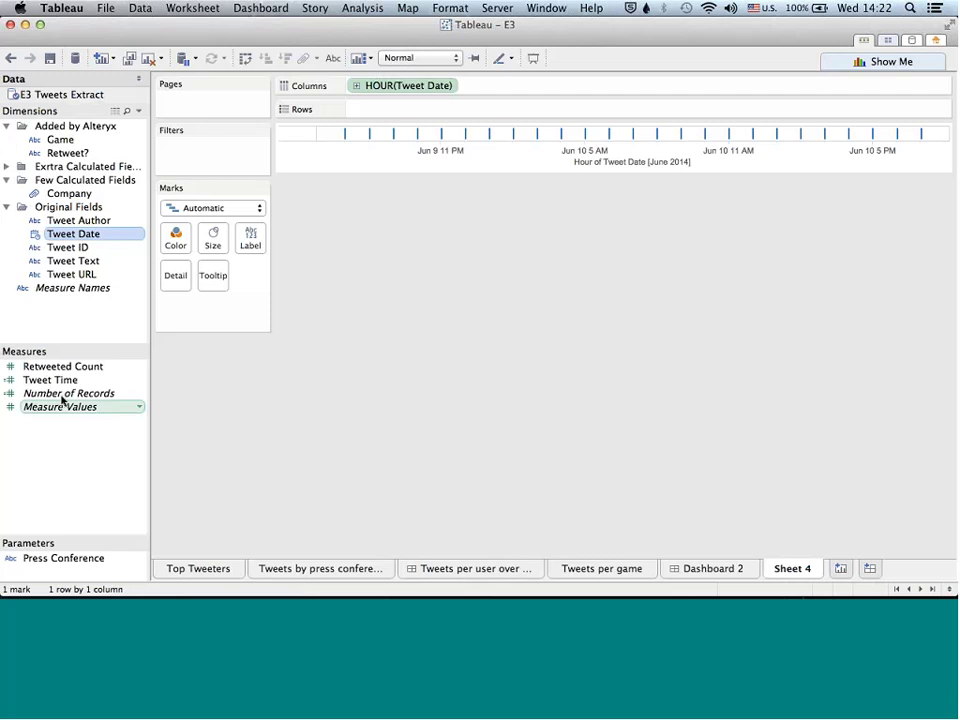
{"action": "left_click_drag", "start_coordinate": [64, 394], "coordinate": [291, 141]}
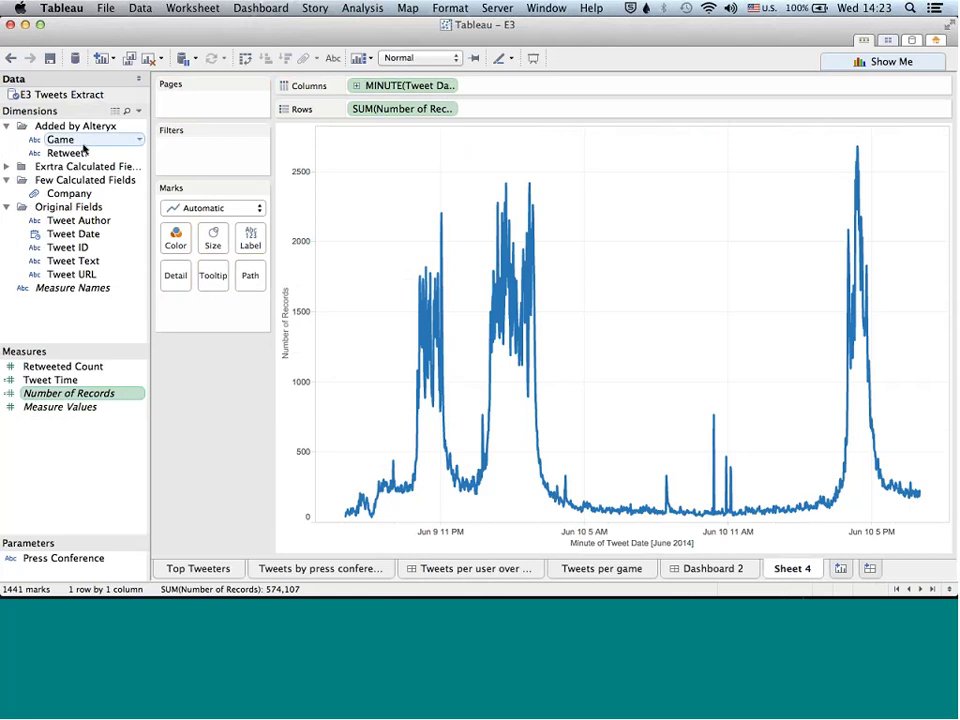
Color the per-minute tweet lines by Game and exclude the None game from the chart.
{"action": "left_click_drag", "start_coordinate": [84, 146], "coordinate": [178, 240]}
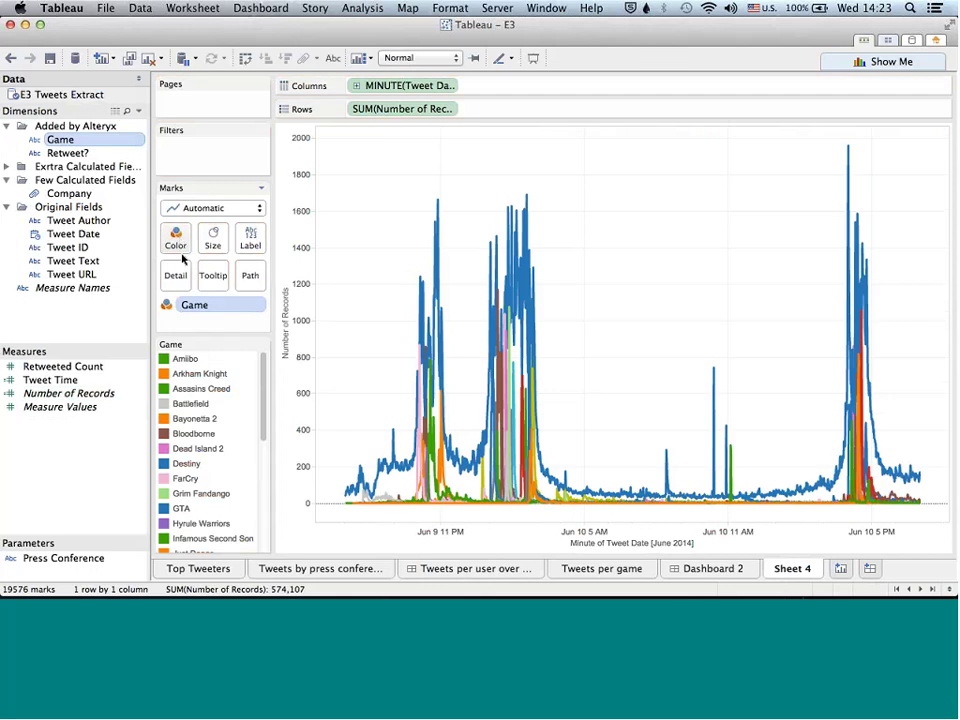
{"action": "scroll", "coordinate": [258, 463], "scroll_direction": "down", "scroll_amount": 5}
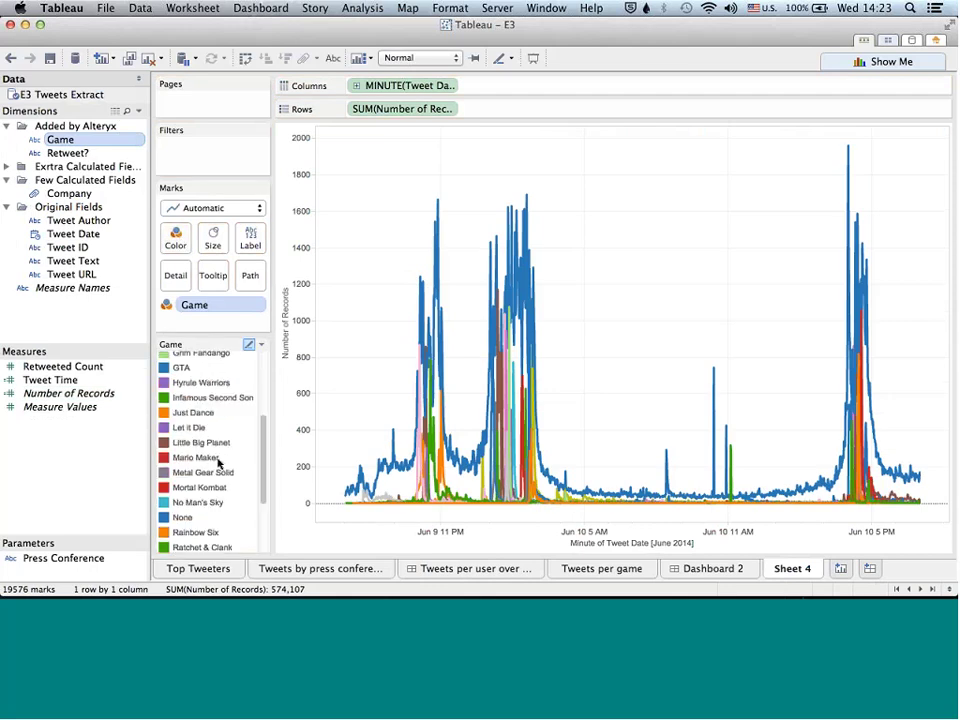
{"action": "right_click", "coordinate": [188, 521]}
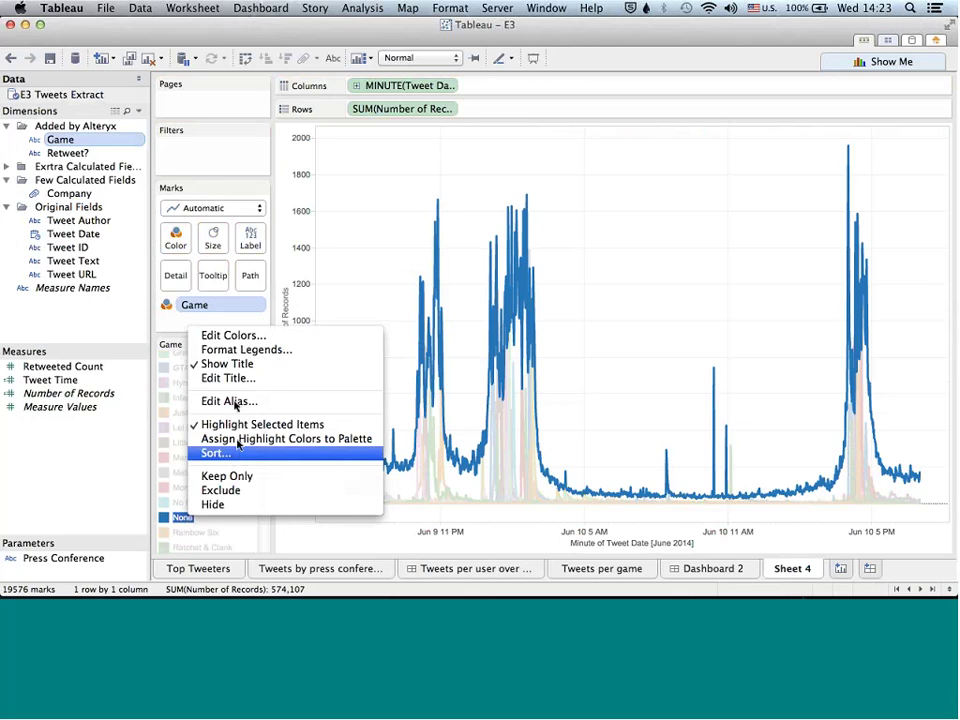
{"action": "left_click", "coordinate": [210, 494]}
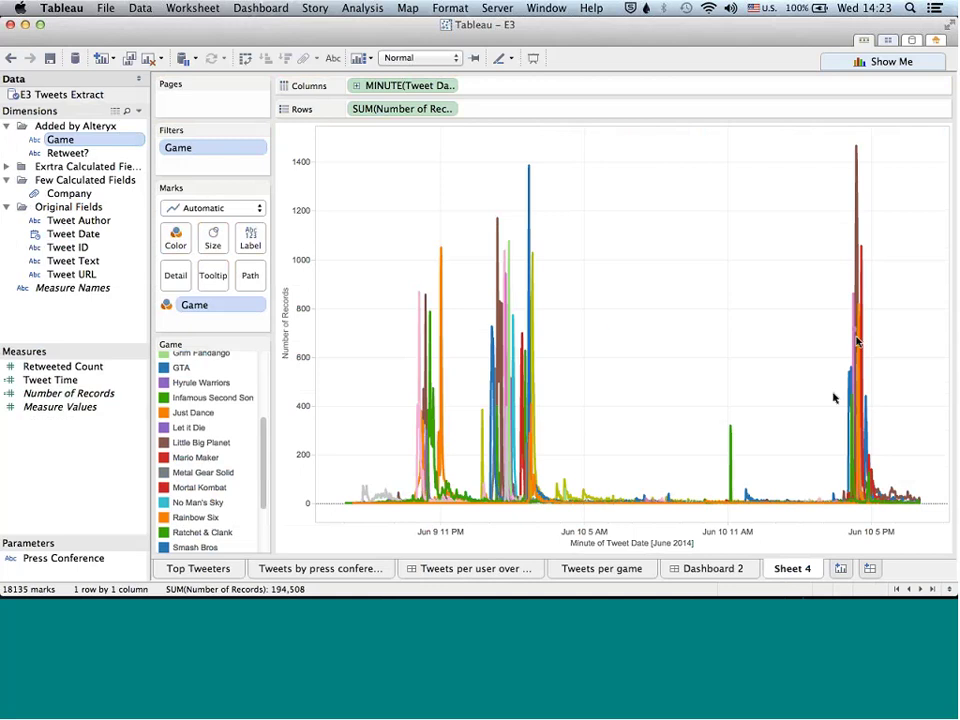
{"action": "mouse_move", "coordinate": [855, 222]}
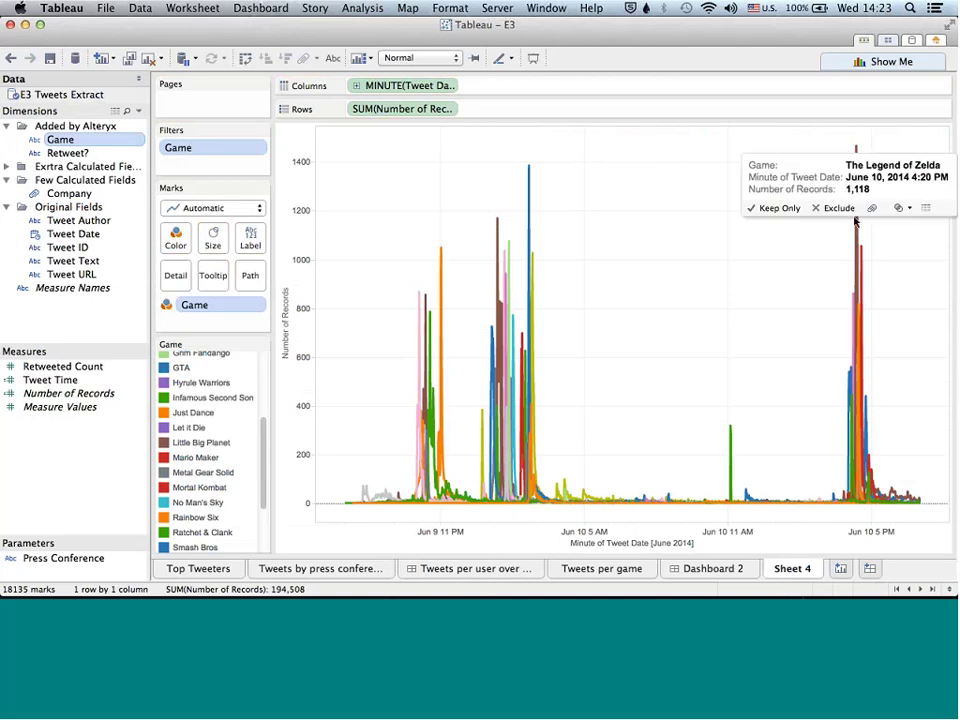
{"action": "mouse_move", "coordinate": [419, 394]}
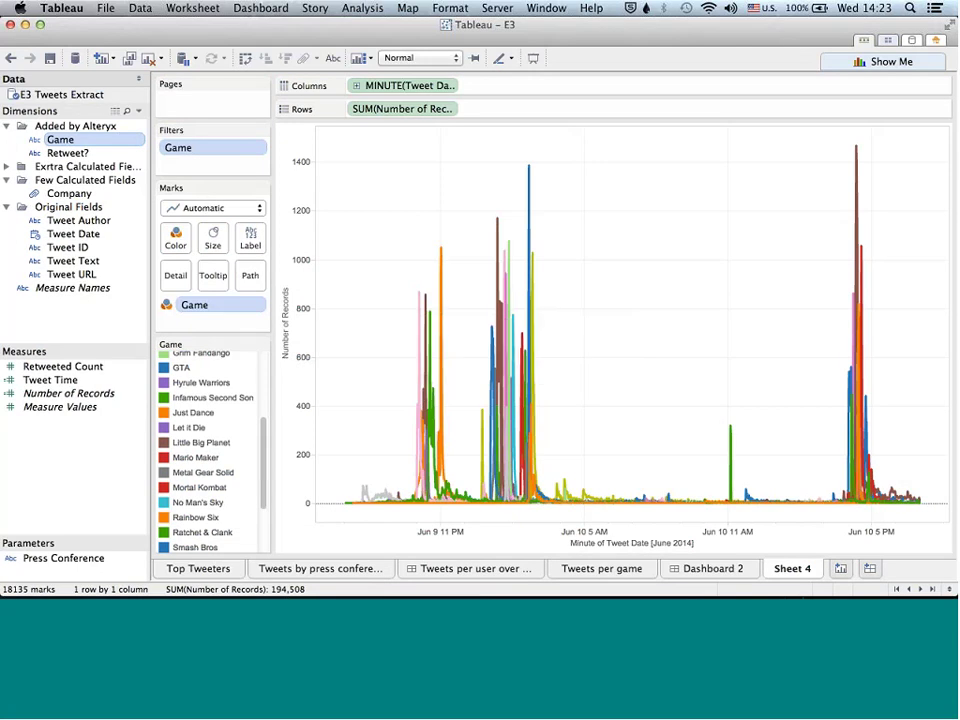
Expand the folder of extra calculated fields and examine the Press Conference parameter's data type and list of allowable values.
{"action": "left_click", "coordinate": [8, 167]}
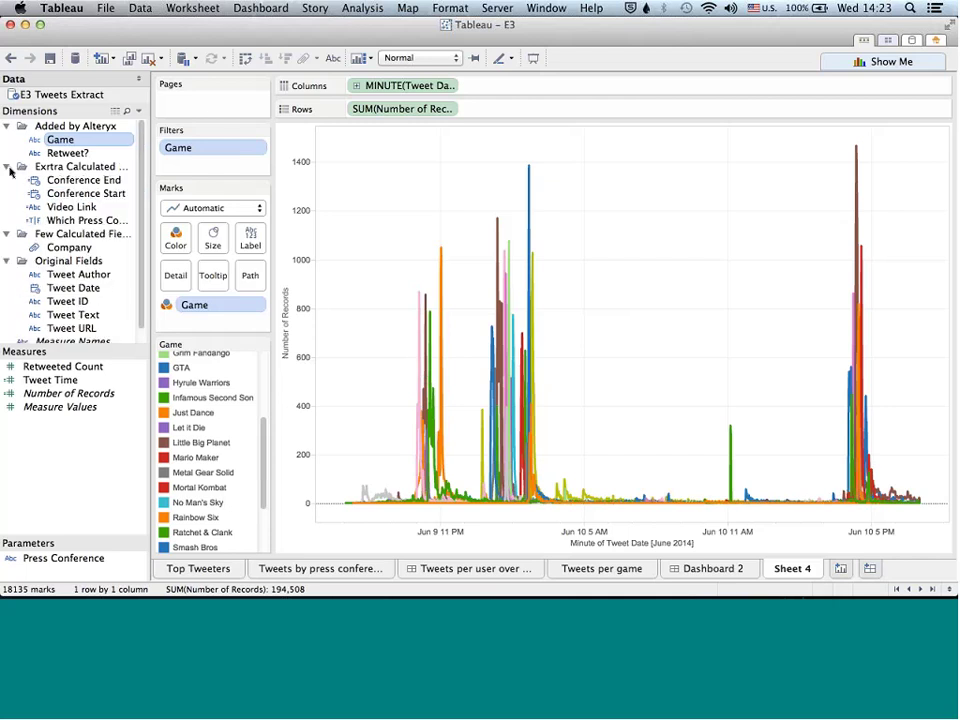
{"action": "right_click", "coordinate": [60, 193]}
{"action": "left_click", "coordinate": [118, 290]}
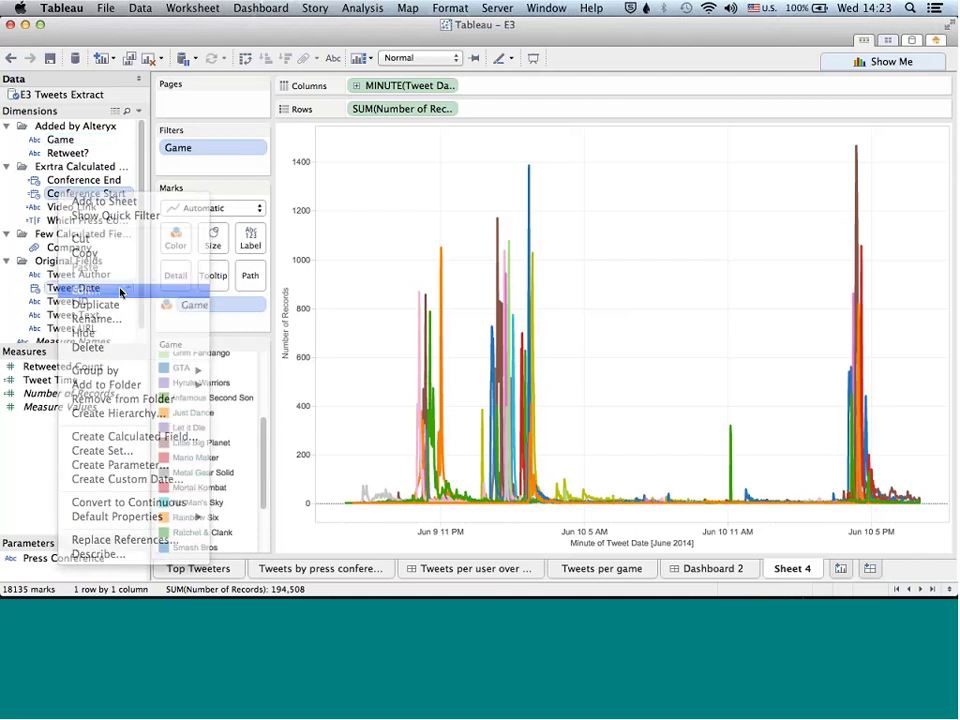
{"action": "key", "text": "Escape"}
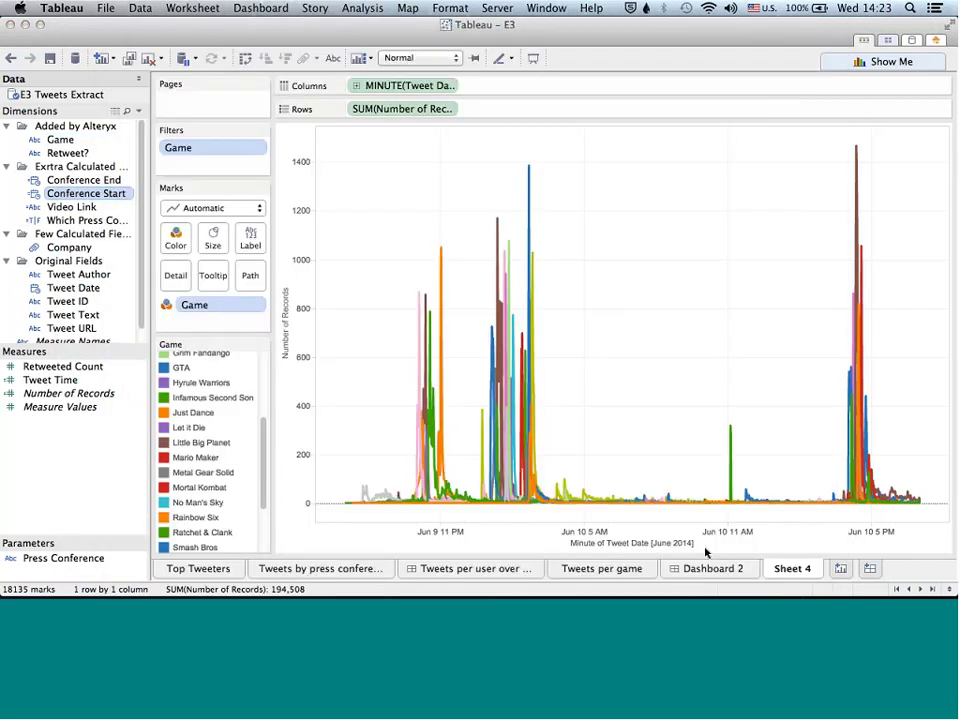
{"action": "right_click", "coordinate": [38, 562]}
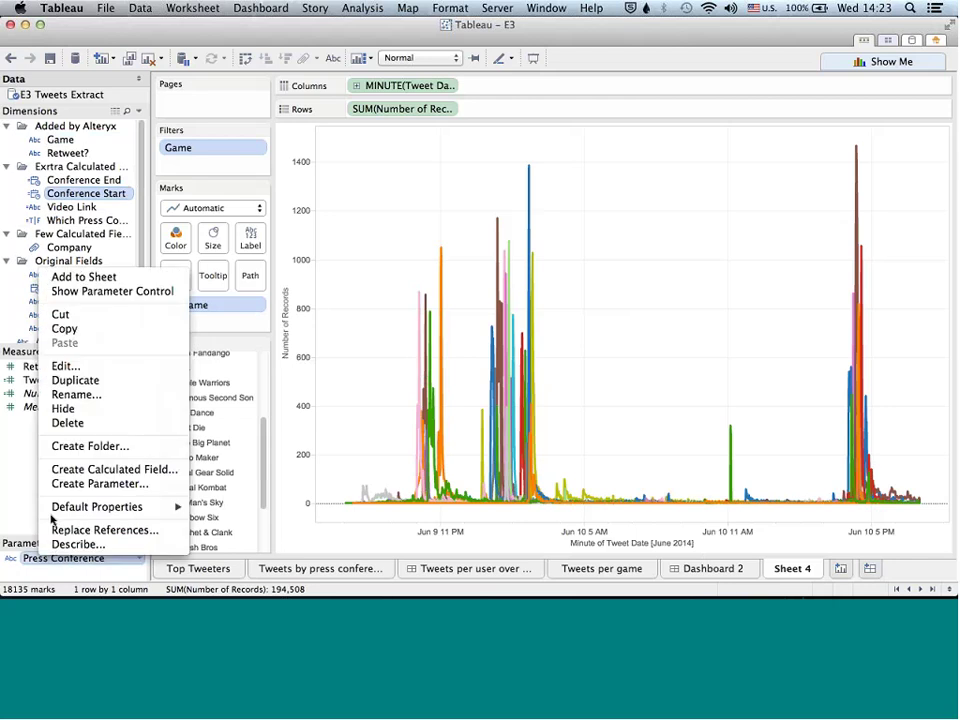
{"action": "left_click", "coordinate": [63, 369]}
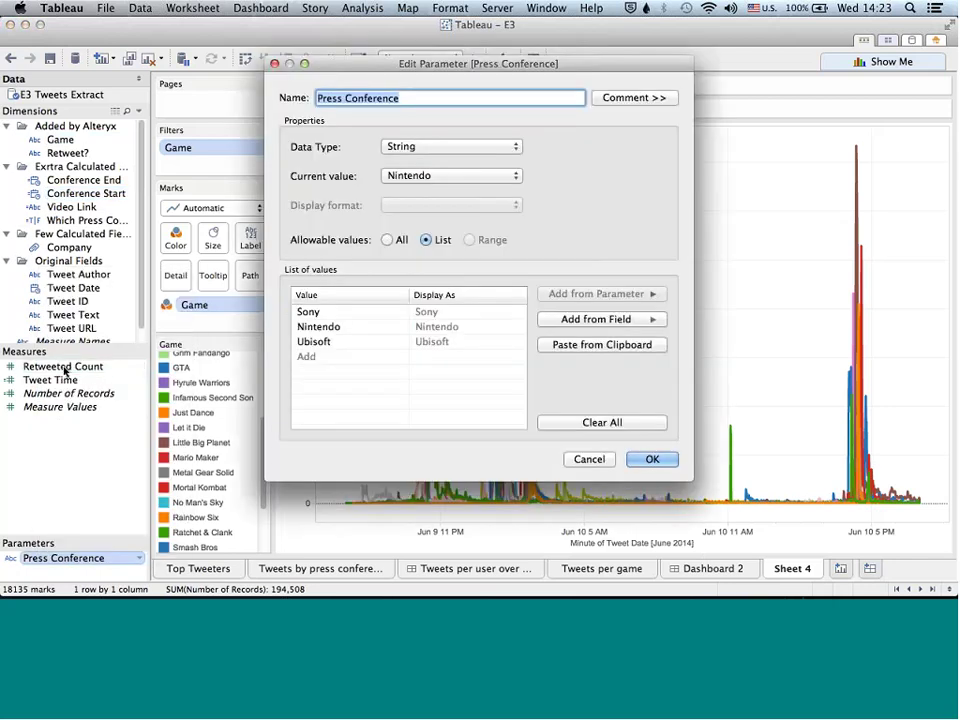
{"action": "left_click", "coordinate": [589, 459]}
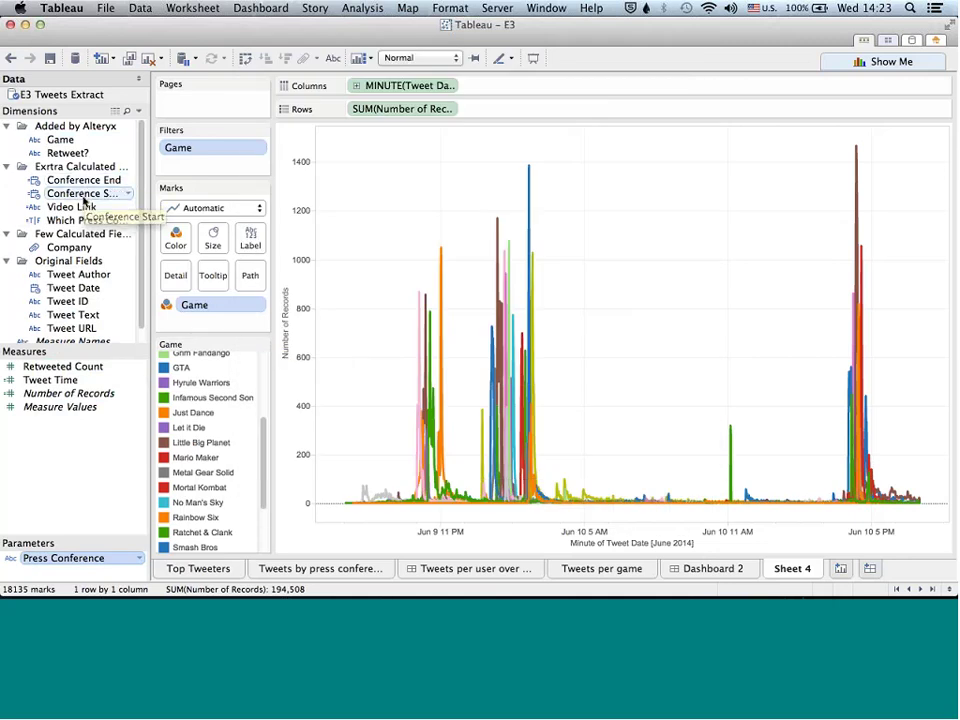
Examine the formulas of the Conference Start and Which Press Conference? calculated fields without changing them.
{"action": "right_click", "coordinate": [85, 199]}
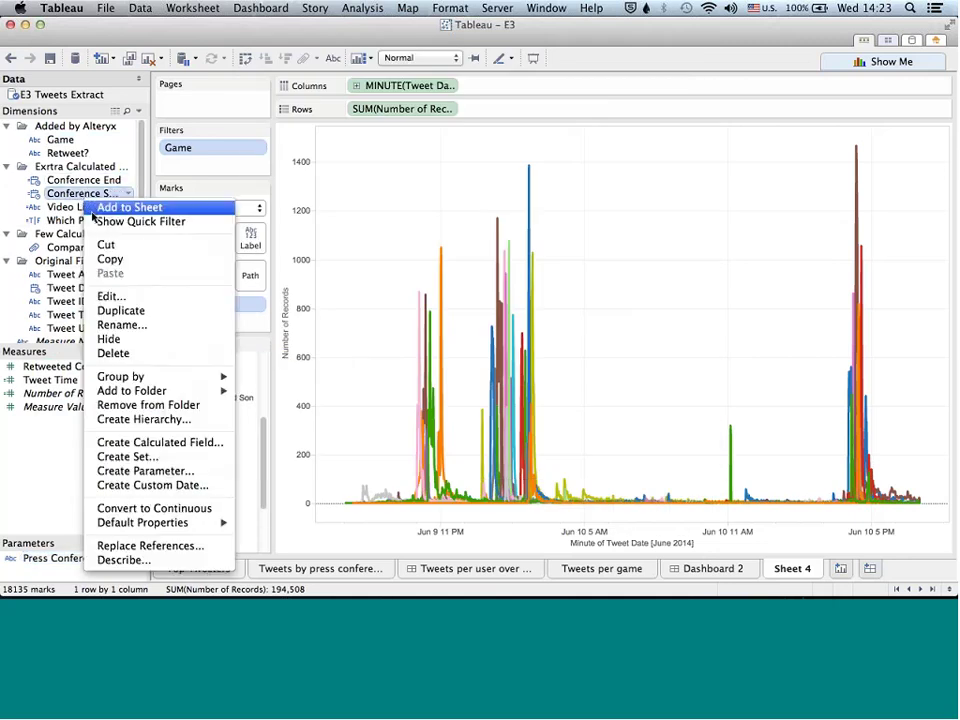
{"action": "left_click", "coordinate": [126, 296]}
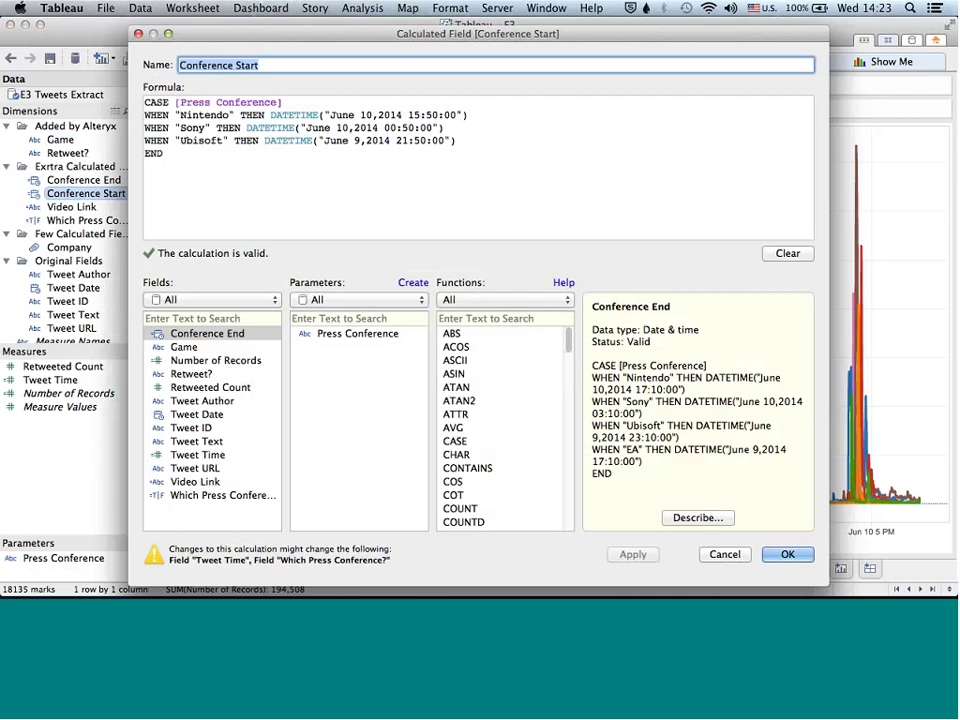
{"action": "left_click", "coordinate": [722, 554]}
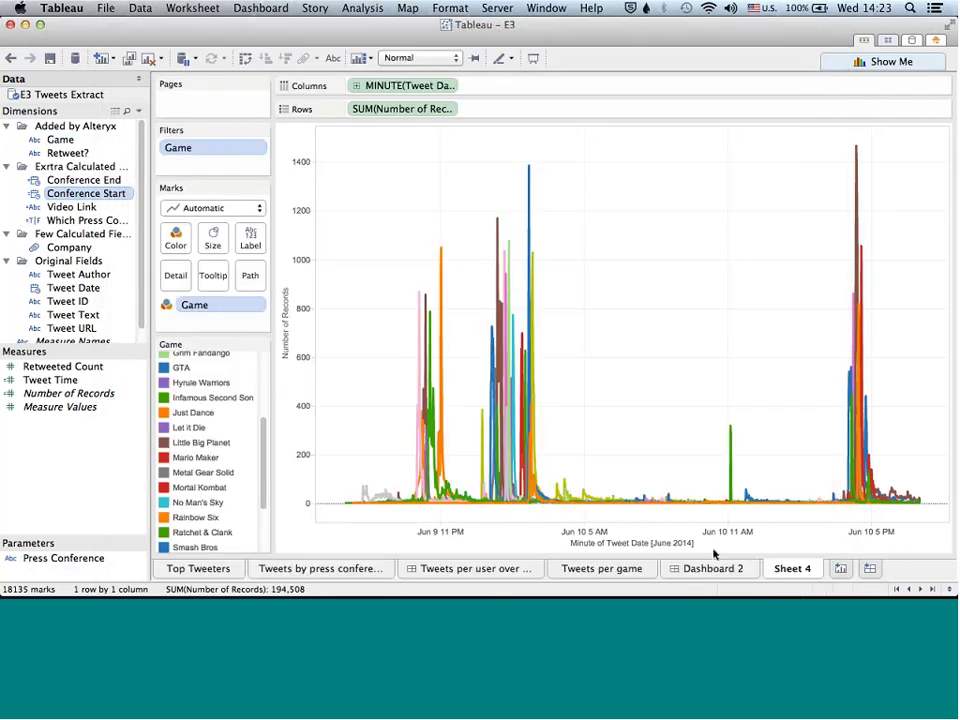
{"action": "right_click", "coordinate": [80, 222]}
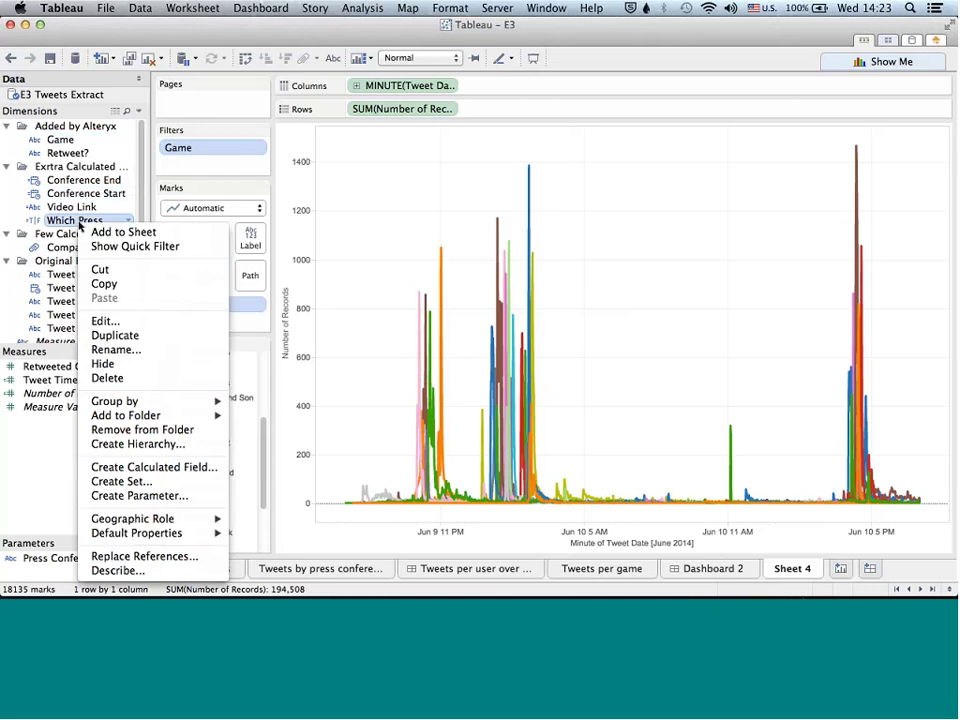
{"action": "left_click", "coordinate": [125, 321]}
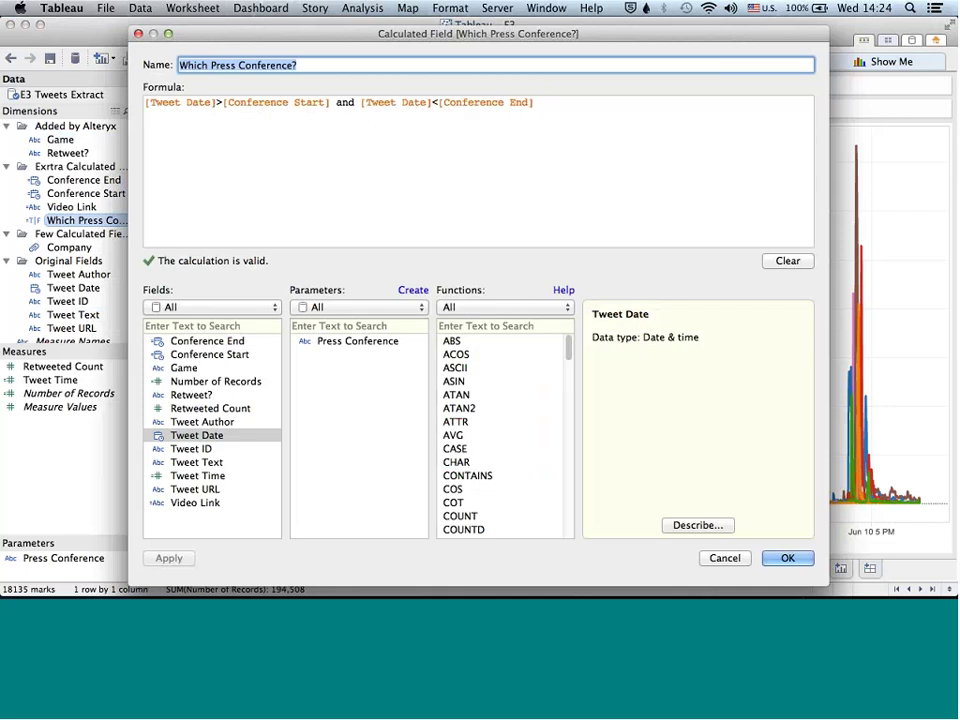
{"action": "key", "text": "Return"}
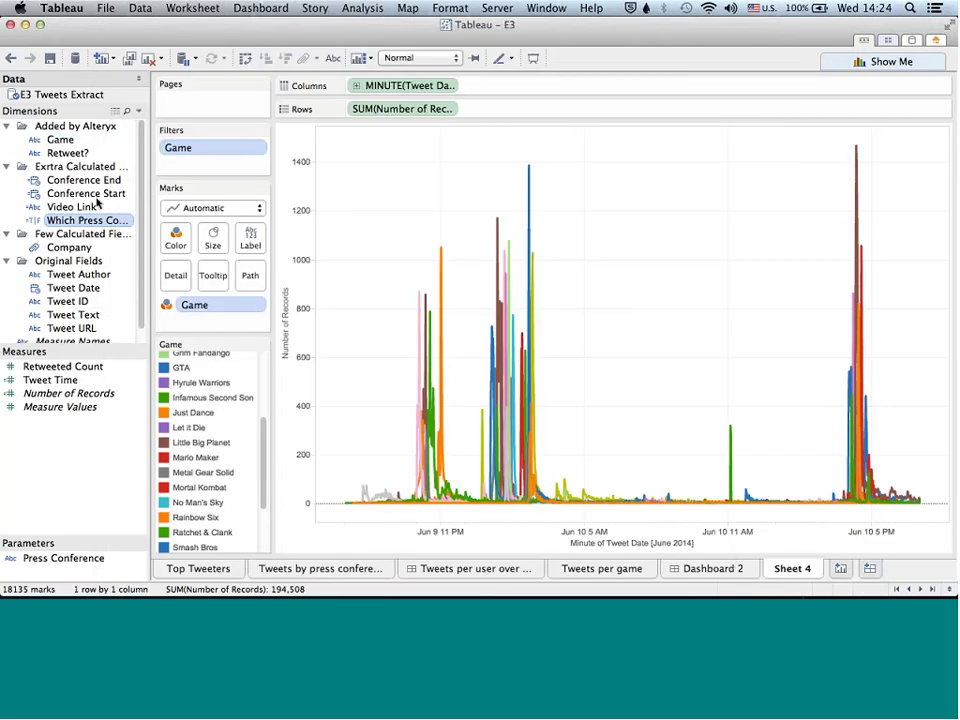
Filter the per-minute tweet chart by Which Press Conference? and show the Press Conference parameter control.
{"action": "left_click_drag", "start_coordinate": [86, 217], "coordinate": [202, 168]}
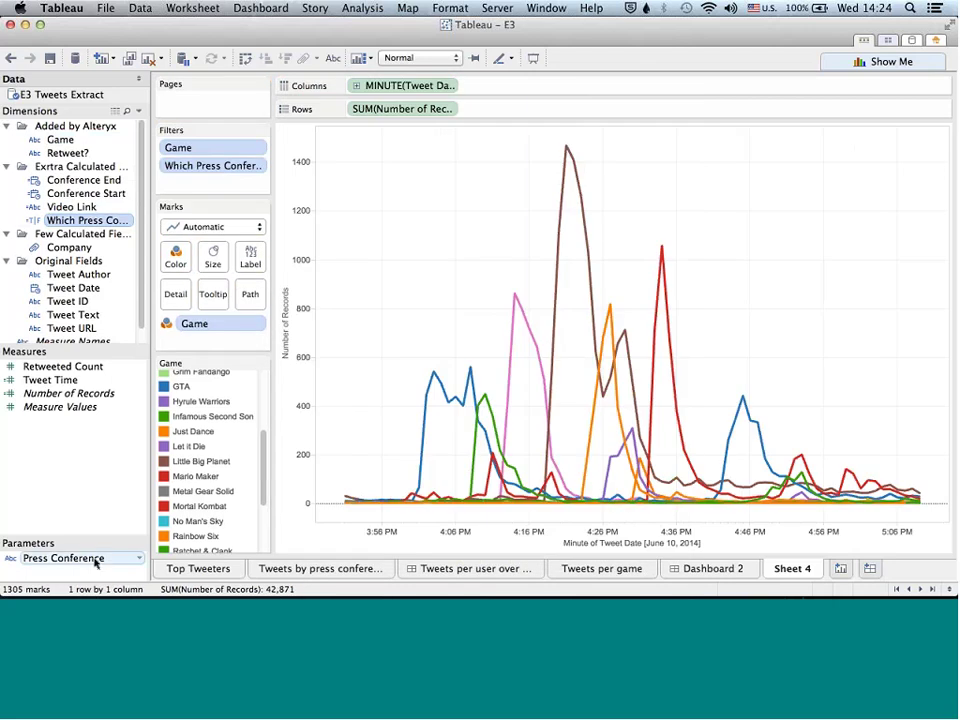
{"action": "right_click", "coordinate": [95, 563]}
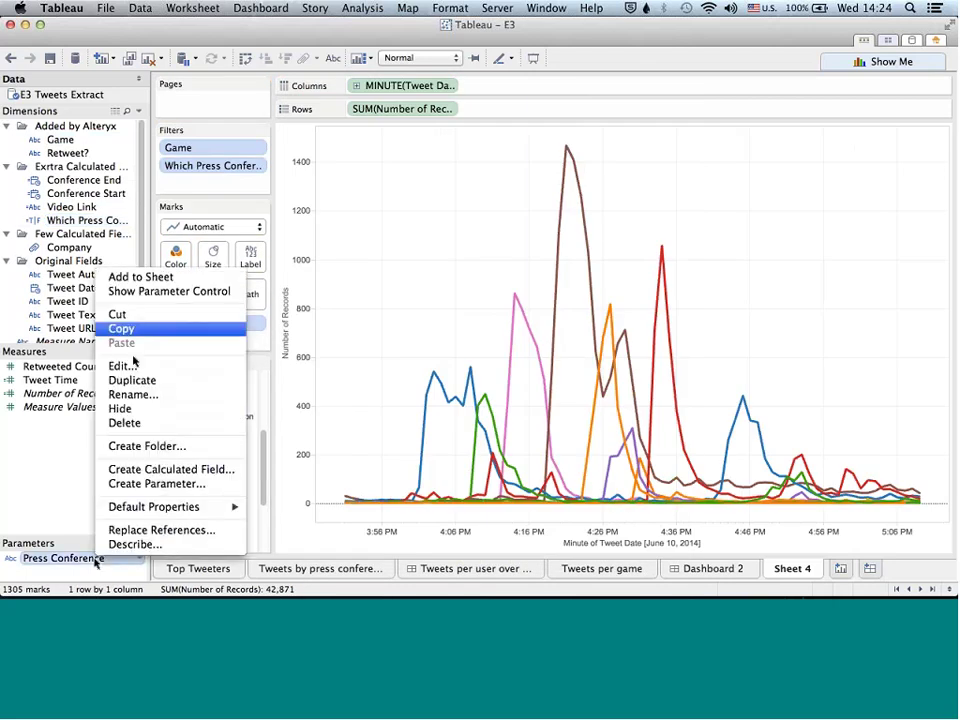
{"action": "left_click", "coordinate": [151, 297]}
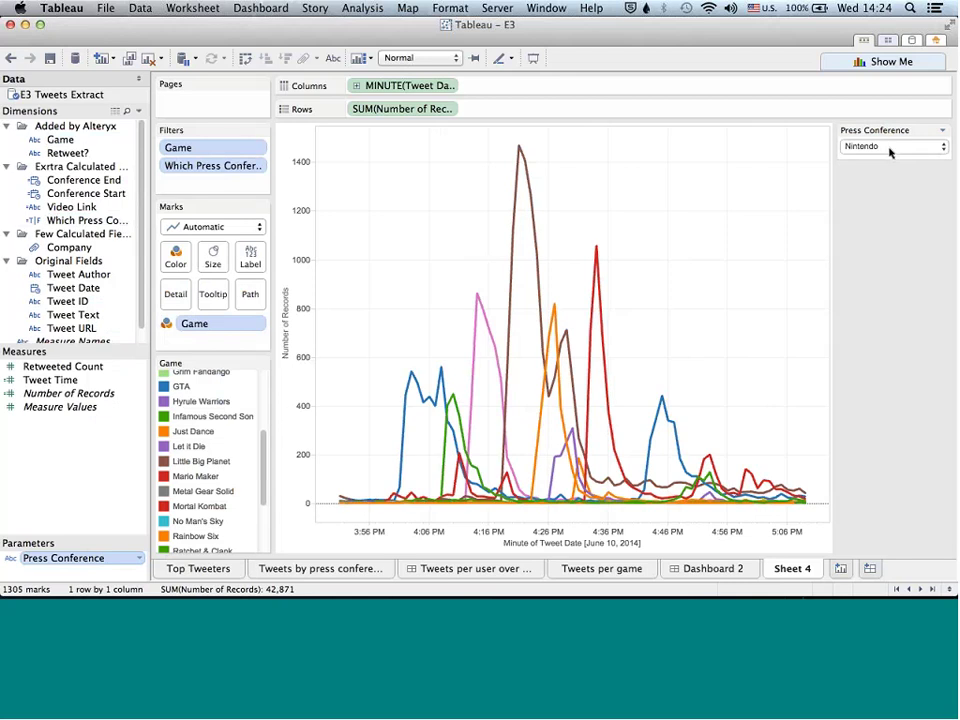
Test the Press Conference parameter with Ubisoft, switch it back to Nintendo, and inspect the peaks of the game lines.
{"action": "left_click", "coordinate": [890, 148]}
{"action": "left_click", "coordinate": [886, 160]}
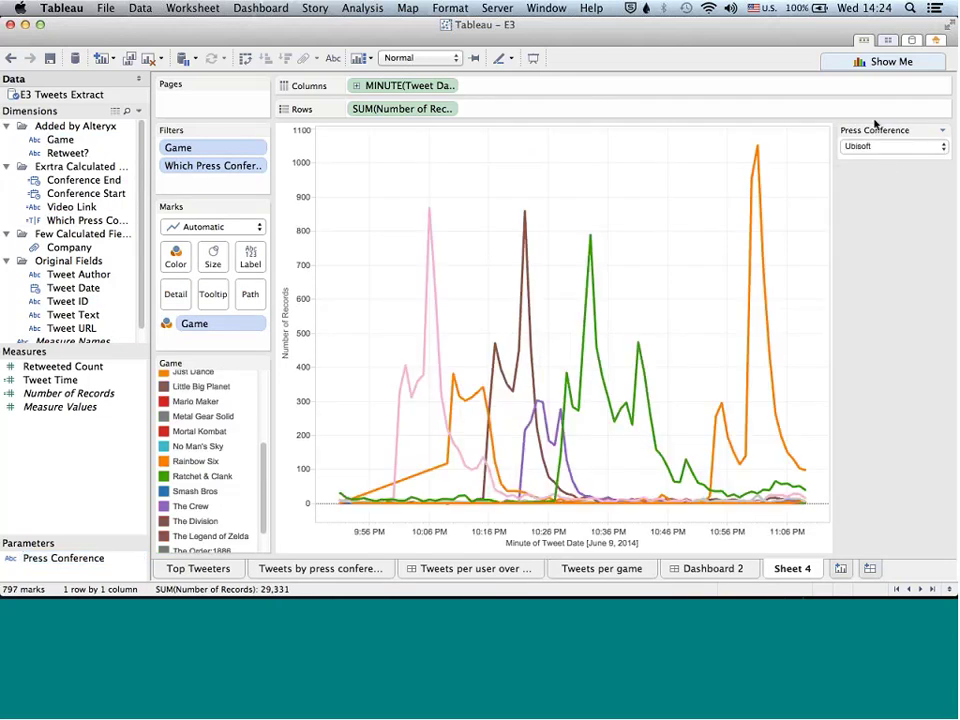
{"action": "left_click", "coordinate": [876, 147]}
{"action": "left_click", "coordinate": [868, 137]}
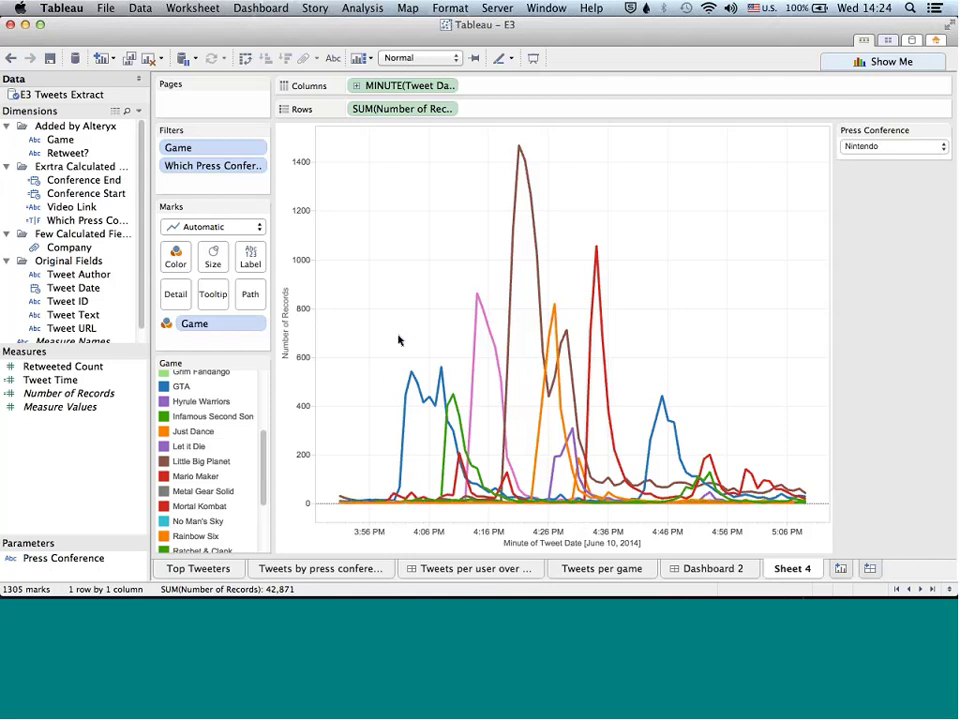
{"action": "mouse_move", "coordinate": [519, 150]}
{"action": "mouse_move", "coordinate": [454, 402]}
Rename the per-minute tweet worksheet as Twitter Timeline.
{"action": "right_click", "coordinate": [800, 568]}
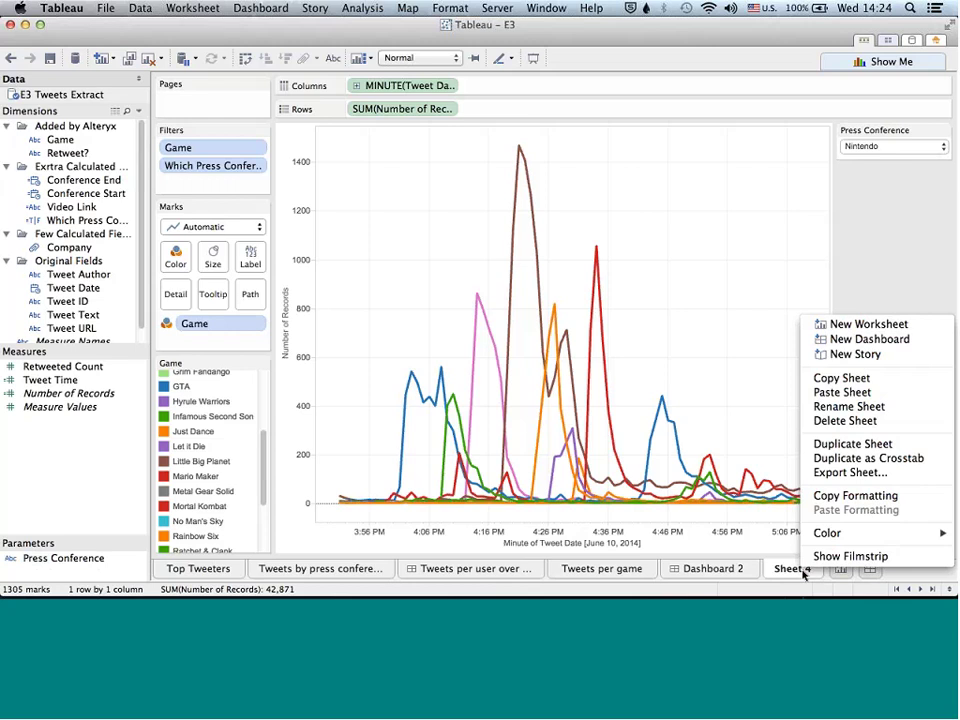
{"action": "left_click", "coordinate": [826, 414]}
{"action": "type", "text": "Twwe"}
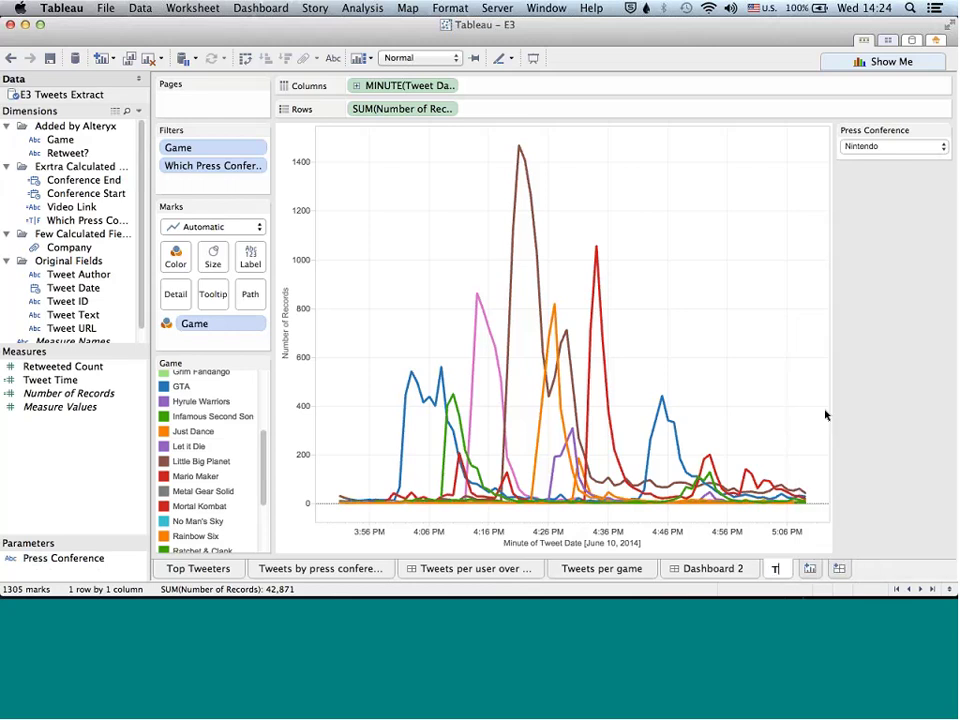
{"action": "key", "text": "BackSpace"}
{"action": "key", "text": "BackSpace"}
{"action": "type", "text": "itter "}
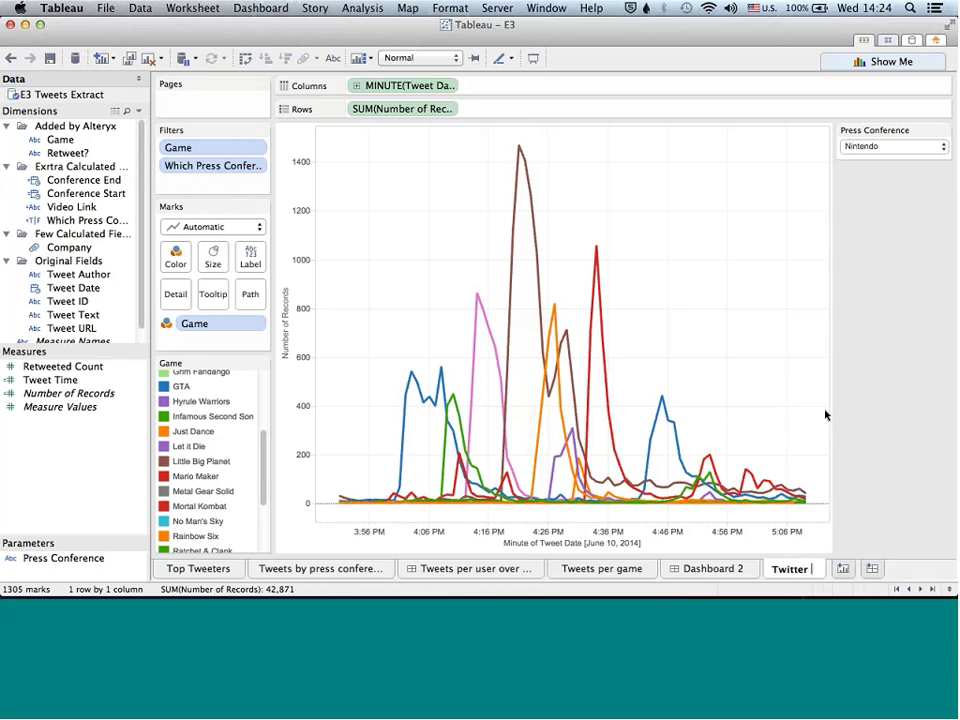
{"action": "type", "text": "Timeline"}
{"action": "key", "text": "Return"}
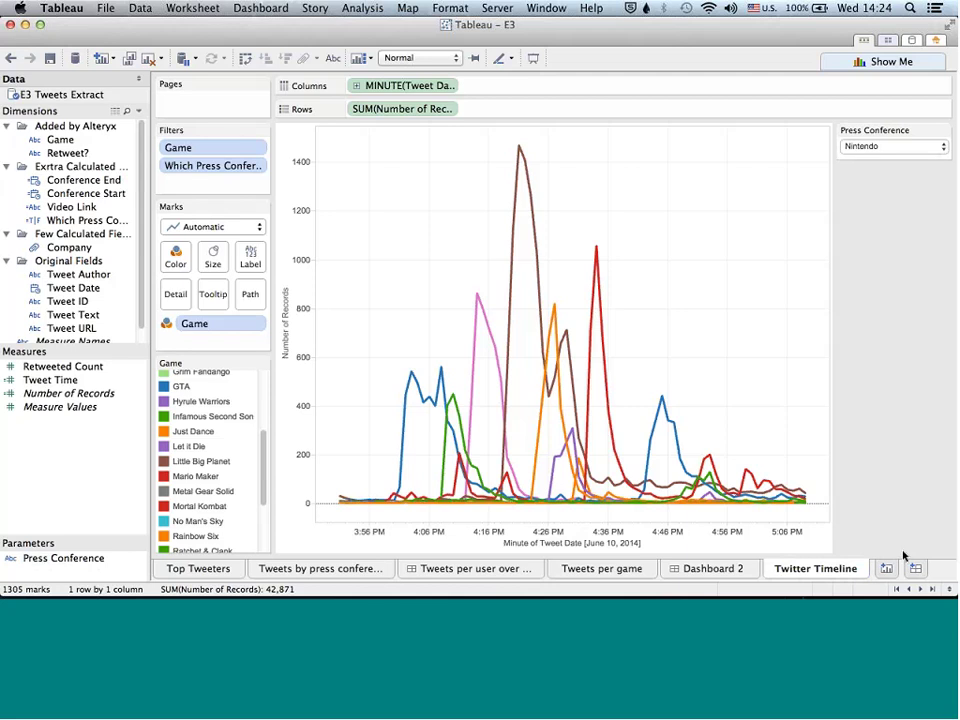
Create a new story after the Twitter Timeline sheet and place the cursor in its first caption.
{"action": "right_click", "coordinate": [941, 574]}
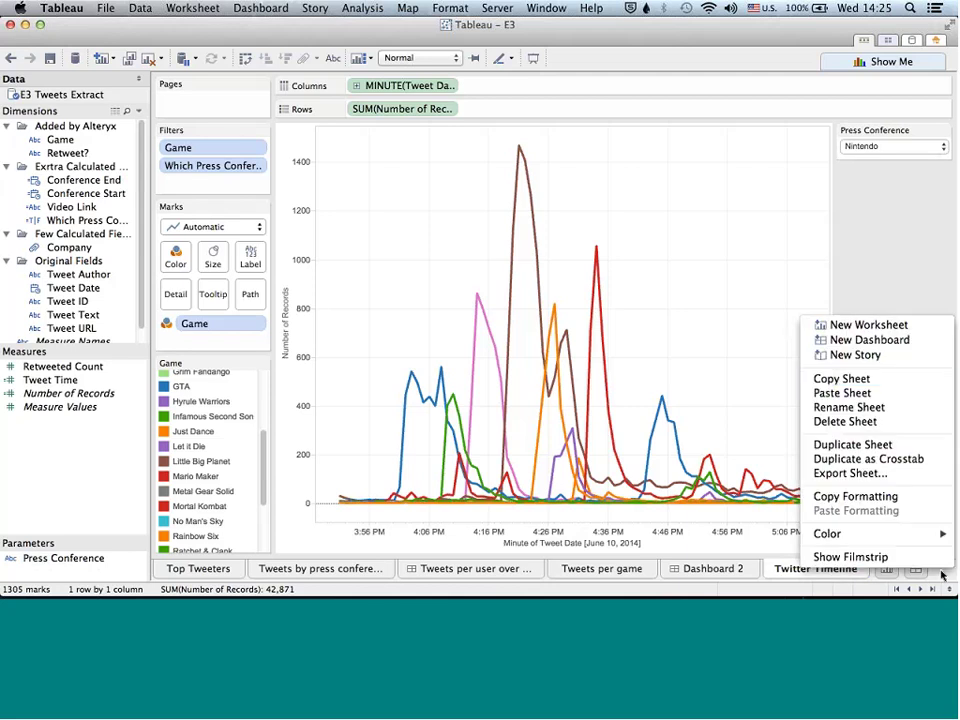
{"action": "left_click", "coordinate": [889, 360]}
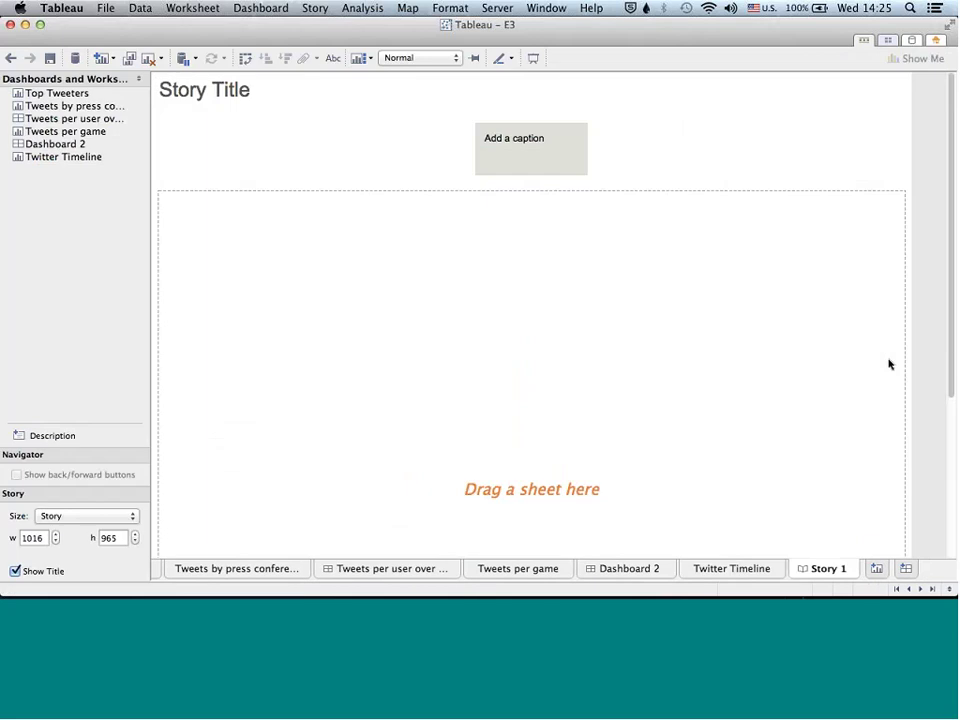
{"action": "left_click", "coordinate": [497, 151]}
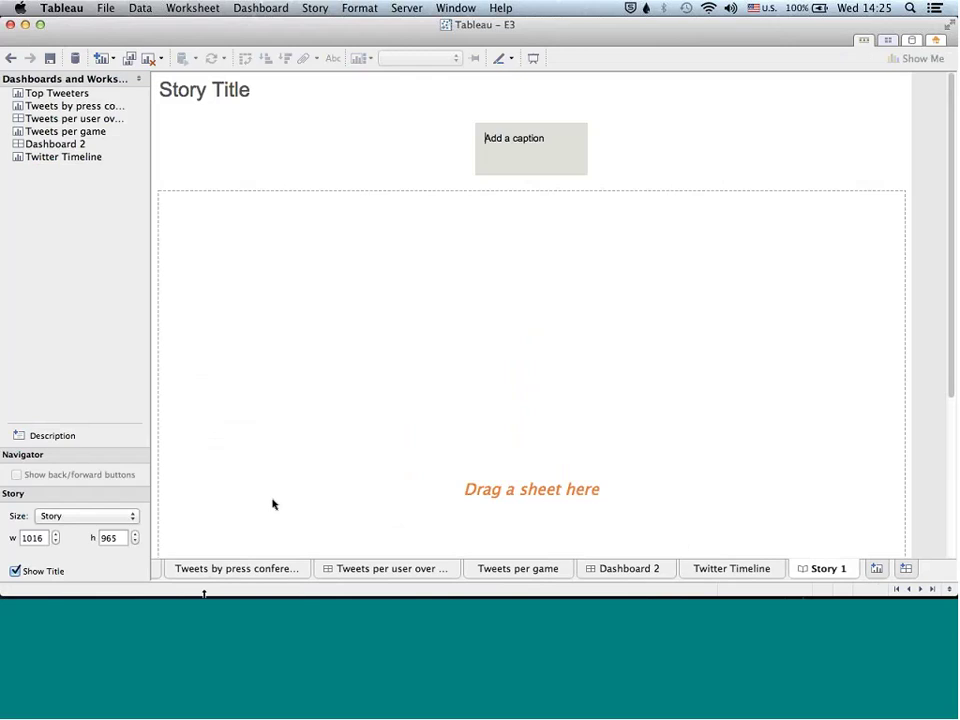
Remove the Company coloring from the Tweets by press conference chart and return to the story.
{"action": "left_click", "coordinate": [171, 569]}
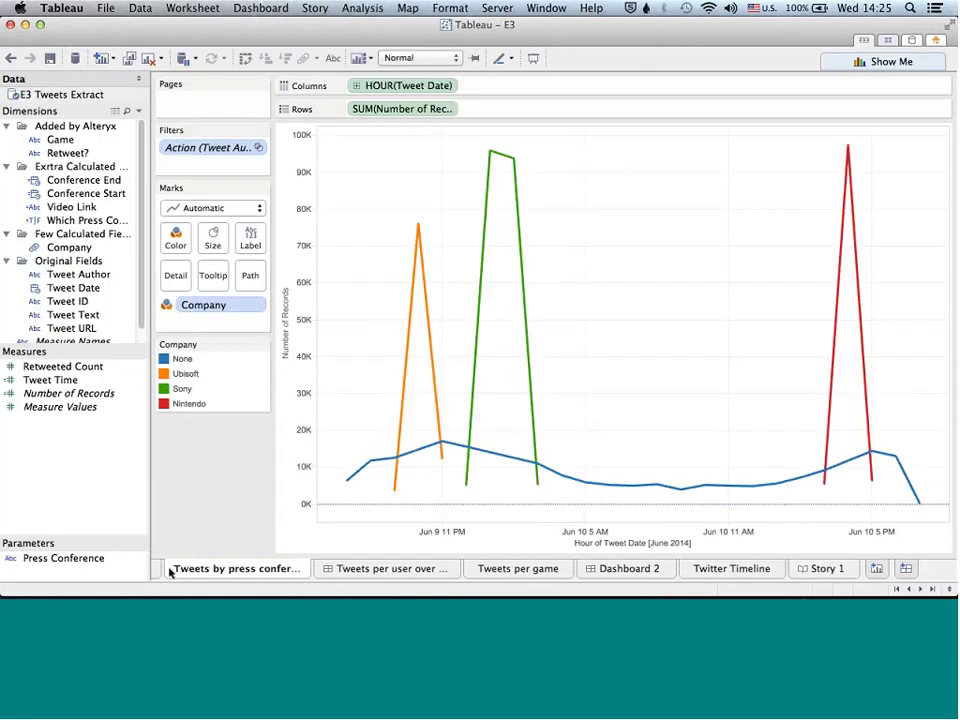
{"action": "left_click", "coordinate": [162, 569]}
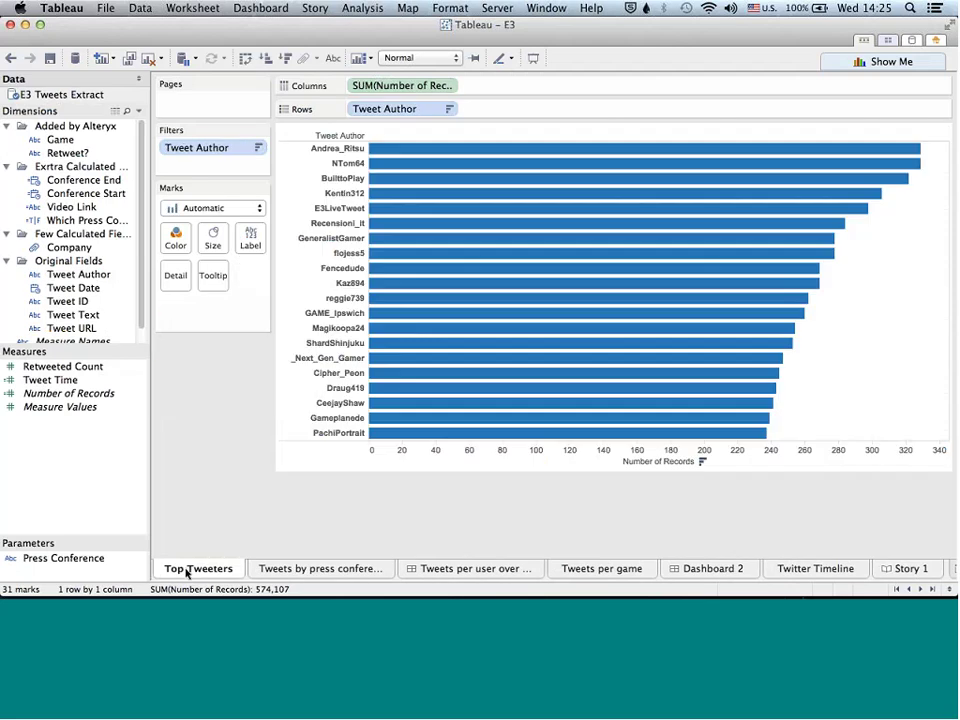
{"action": "left_click", "coordinate": [300, 569]}
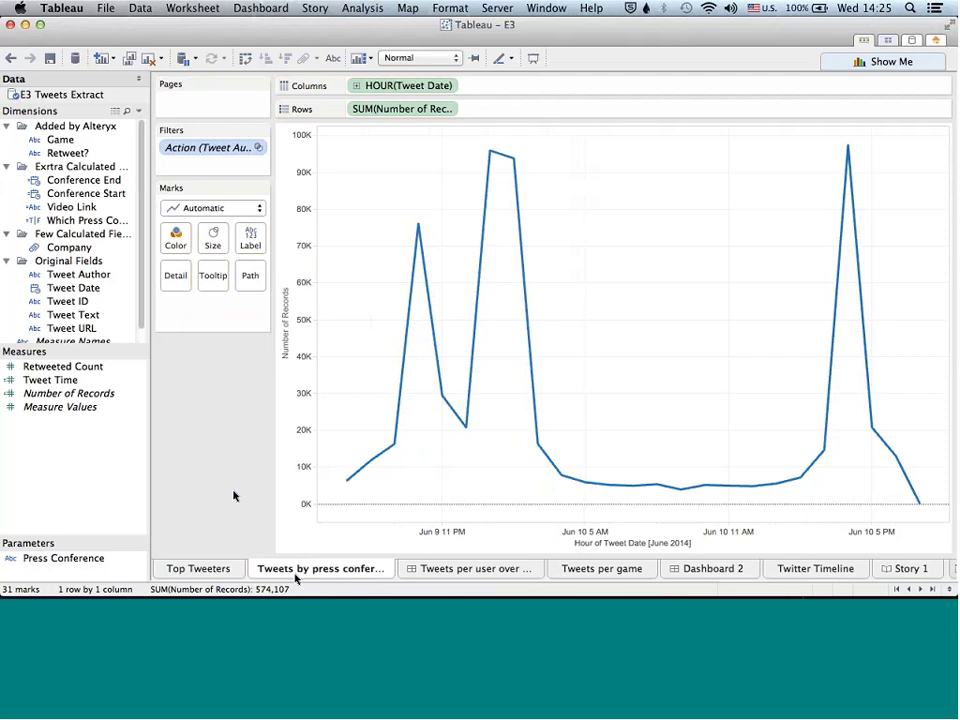
{"action": "left_click", "coordinate": [905, 568]}
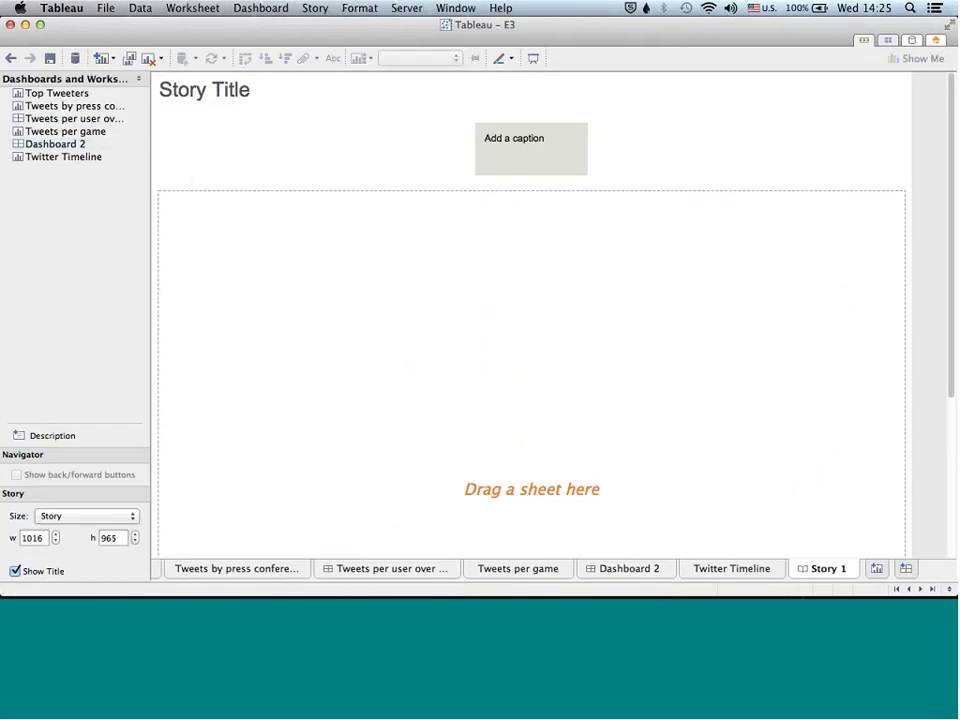
Add the Tweets by press conference sheet to the first story point and begin its caption with "Heres all the".
{"action": "left_click_drag", "start_coordinate": [51, 105], "coordinate": [296, 312]}
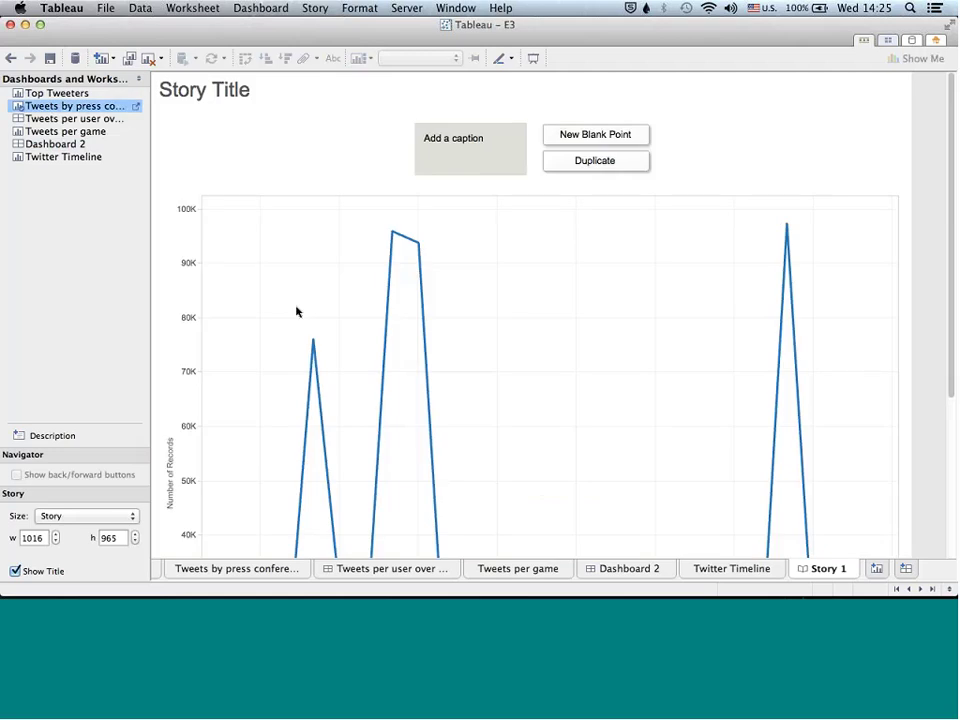
{"action": "left_click", "coordinate": [492, 132]}
{"action": "type", "text": "Heres all the twee"}
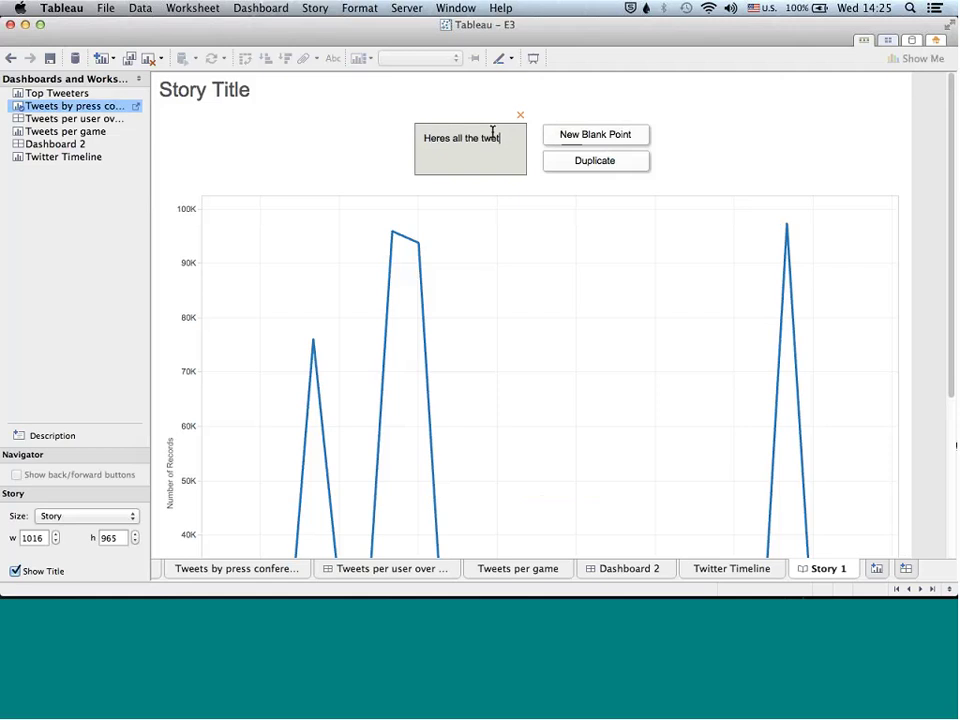